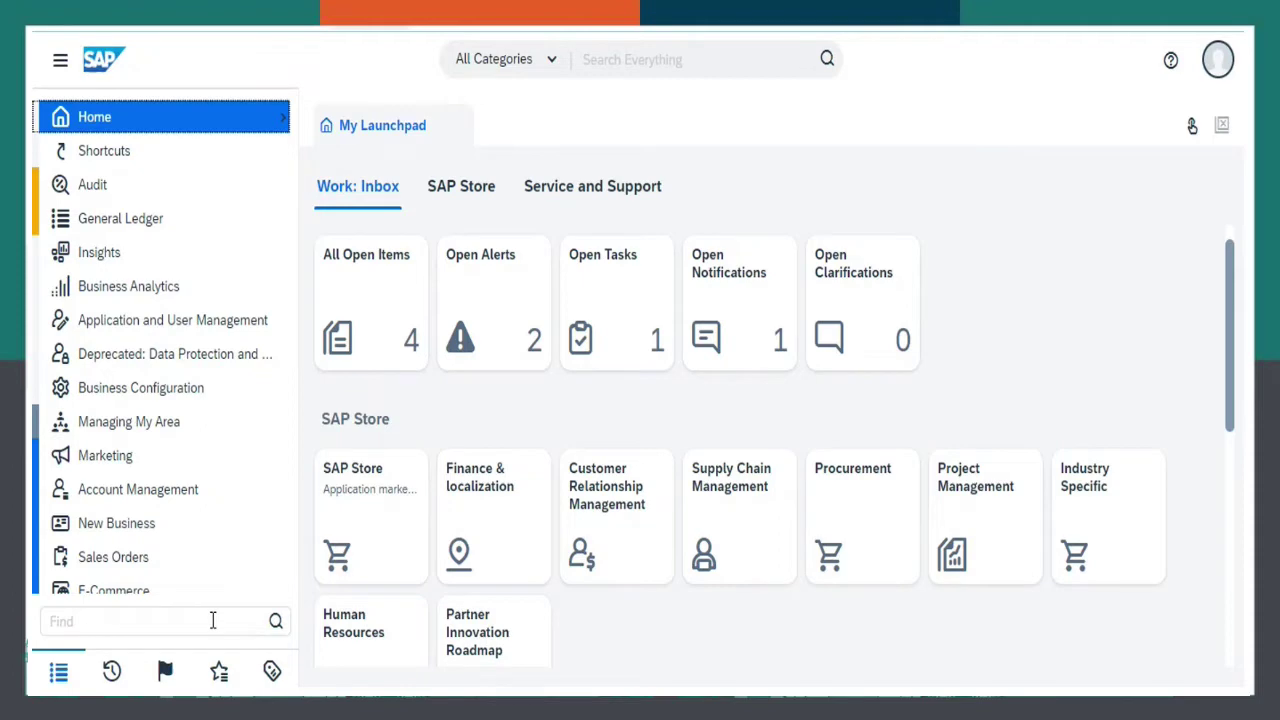
- Search 'customer i', open Customer Invoicing Invoice Documents, and switch to the All Invoice Documents view
click(212, 621)
text(custo)
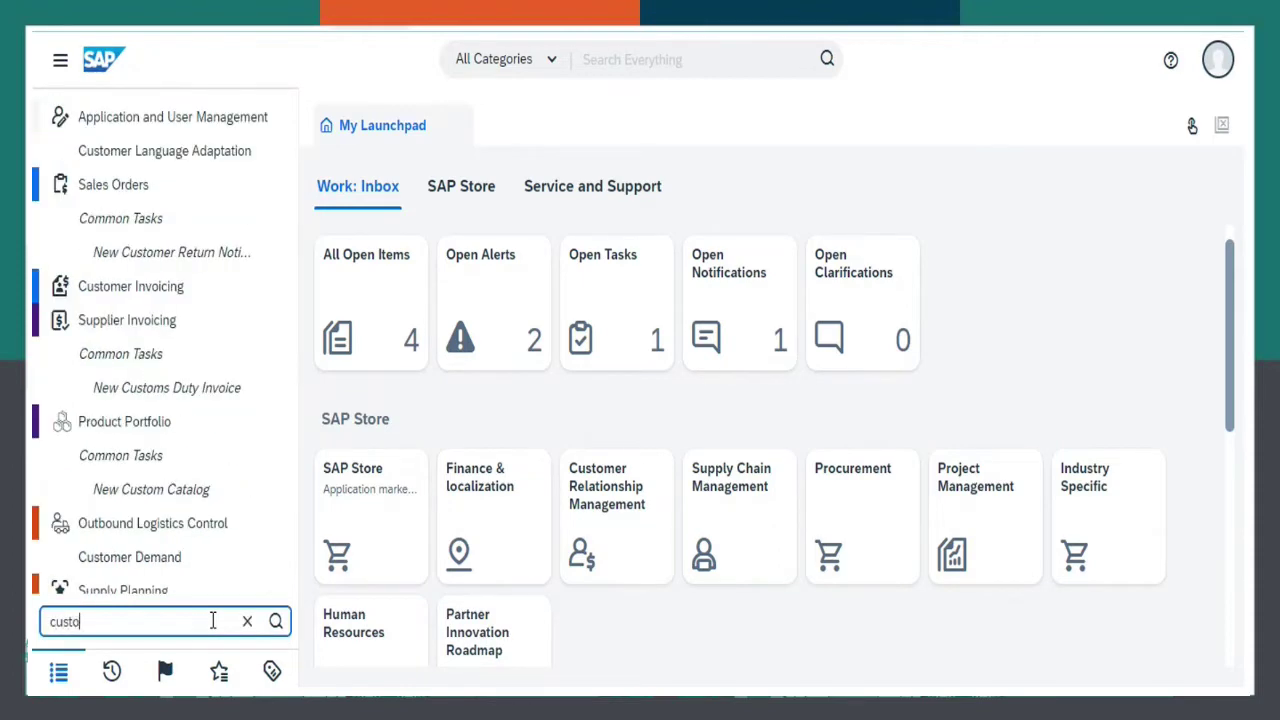
text(mer)
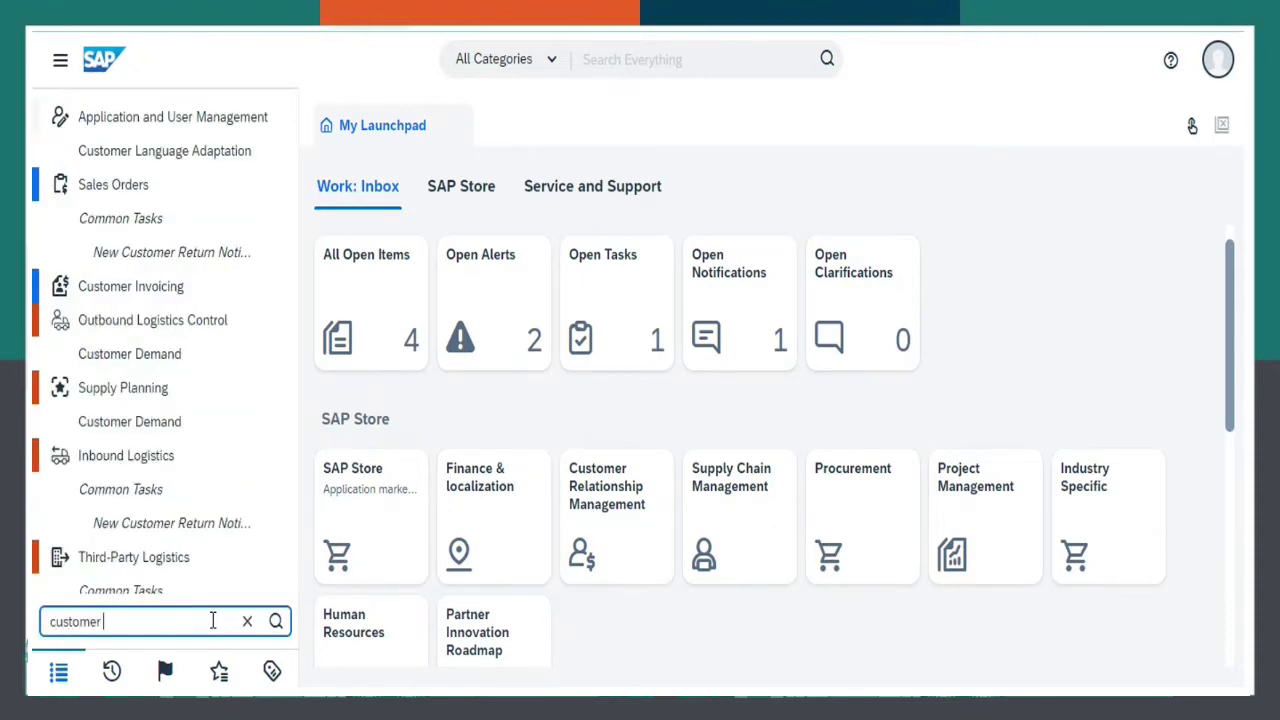
text( invoi)
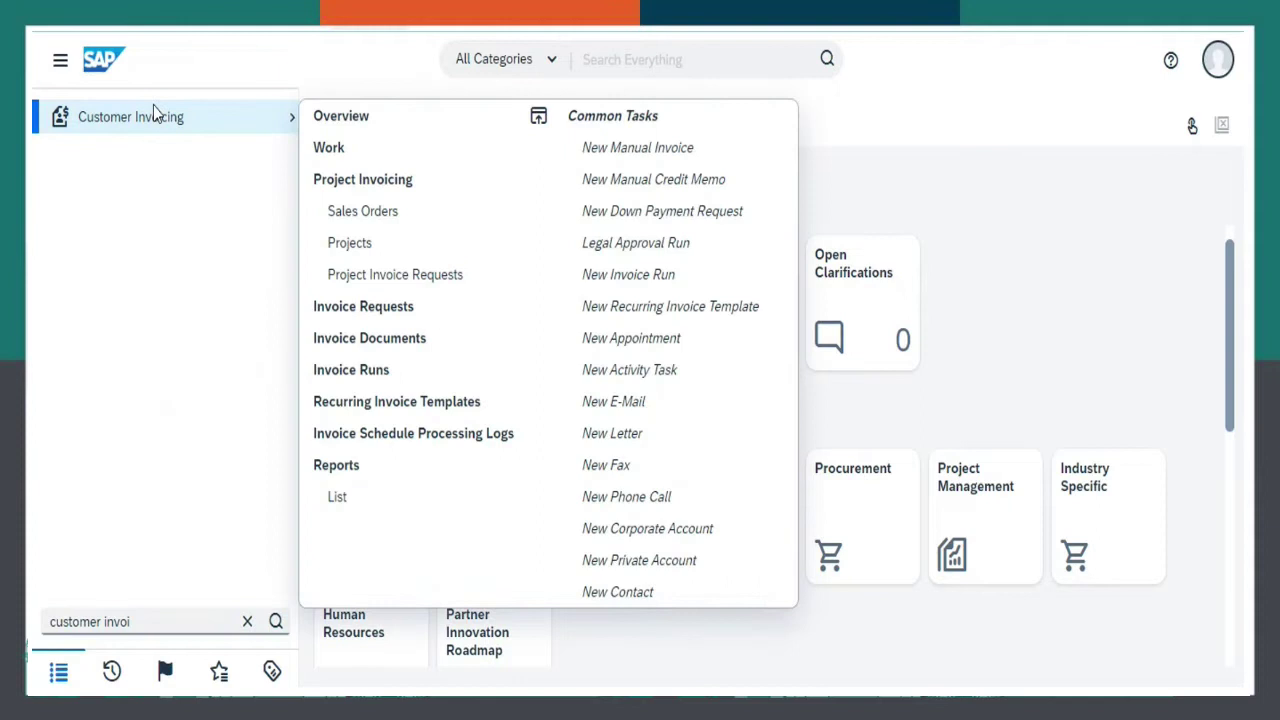
click(161, 115)
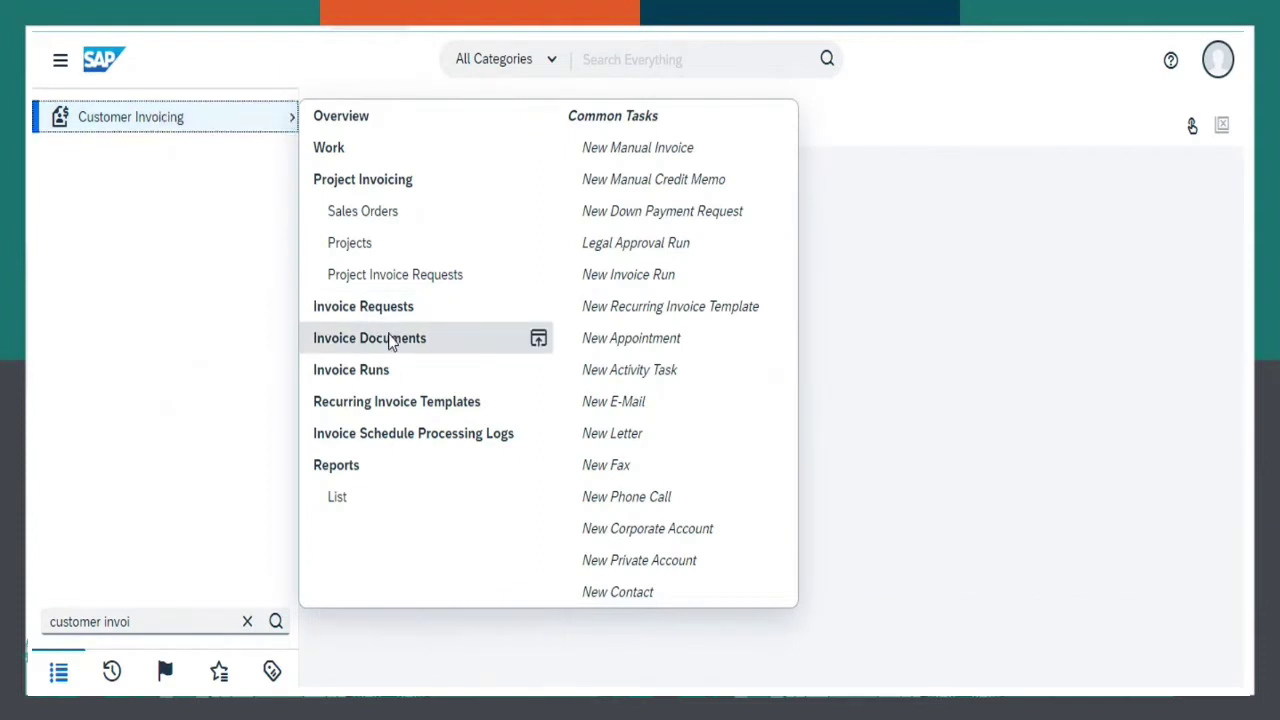
click(390, 340)
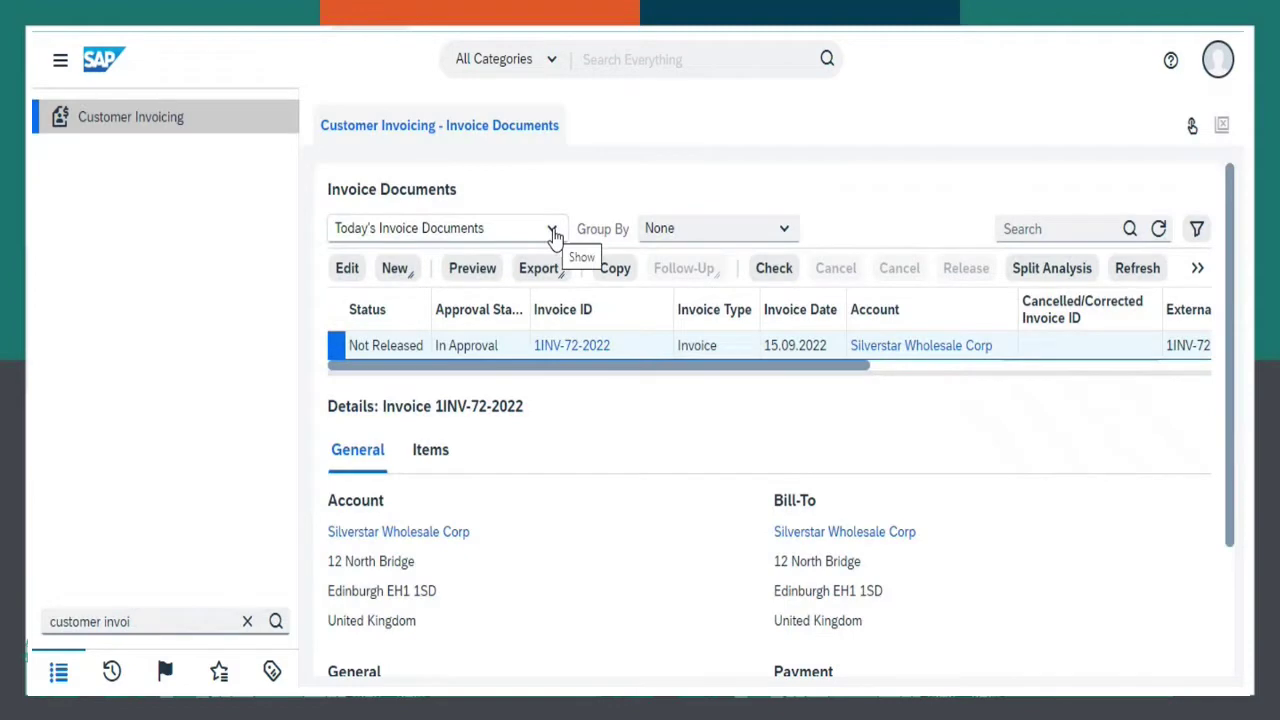
click(553, 229)
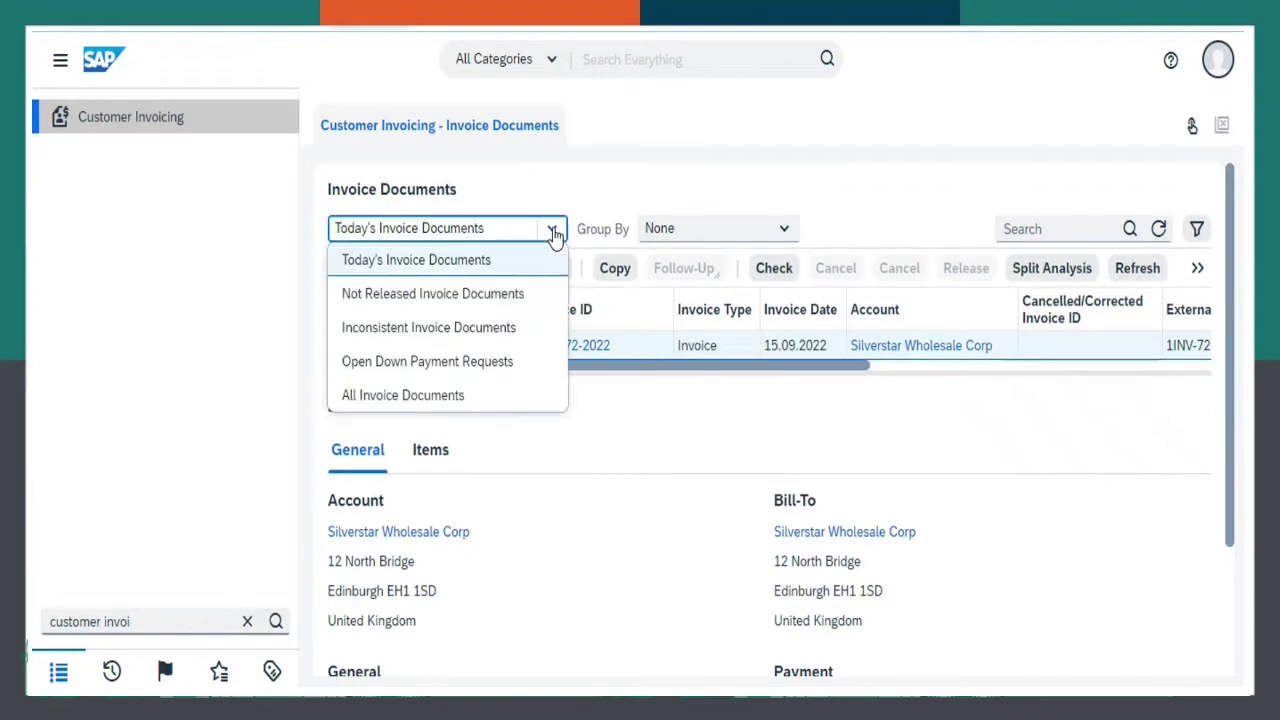
click(503, 398)
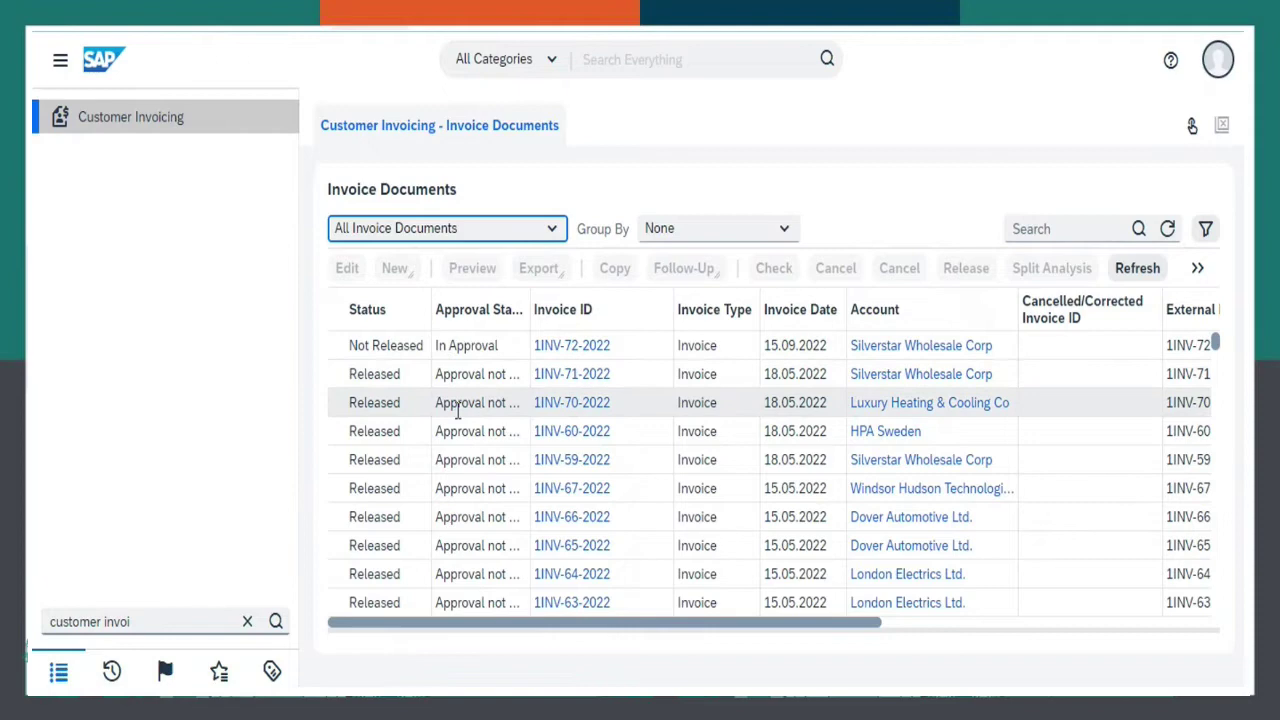
- Open invoice 1INV-70-2022 in View All and review its 157,320.00 GBP total and due date
click(398, 402)
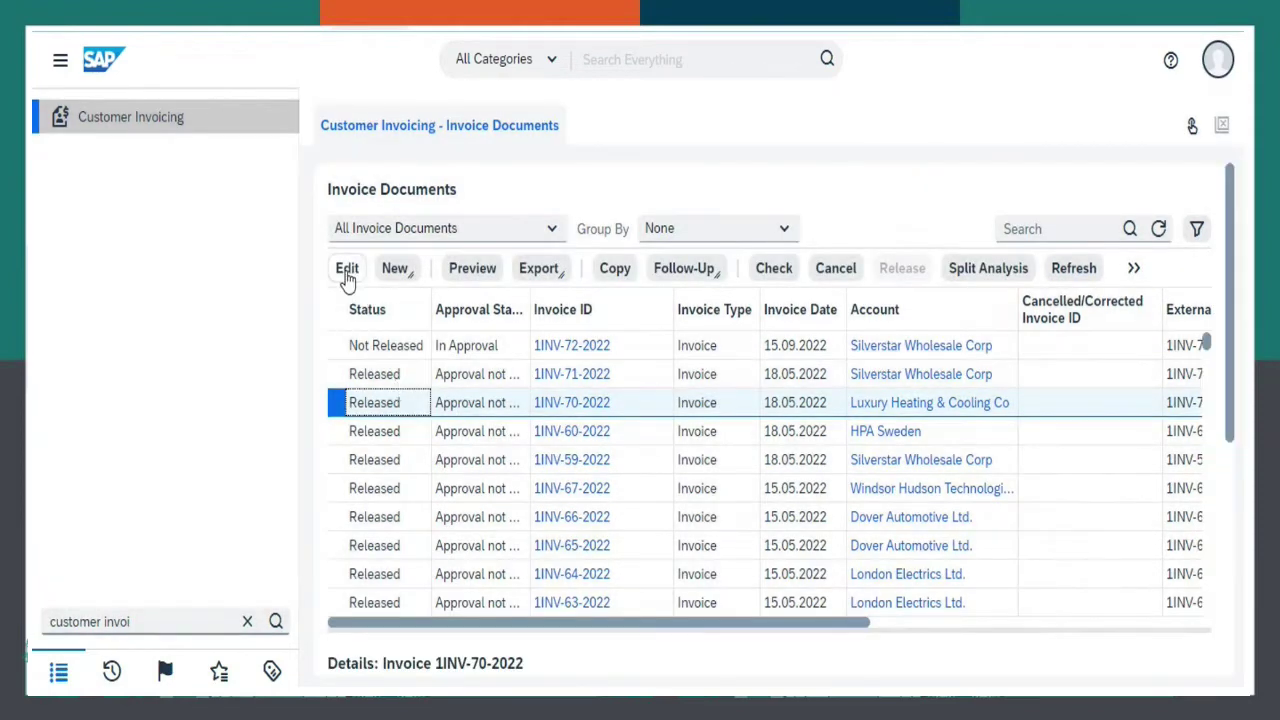
click(349, 272)
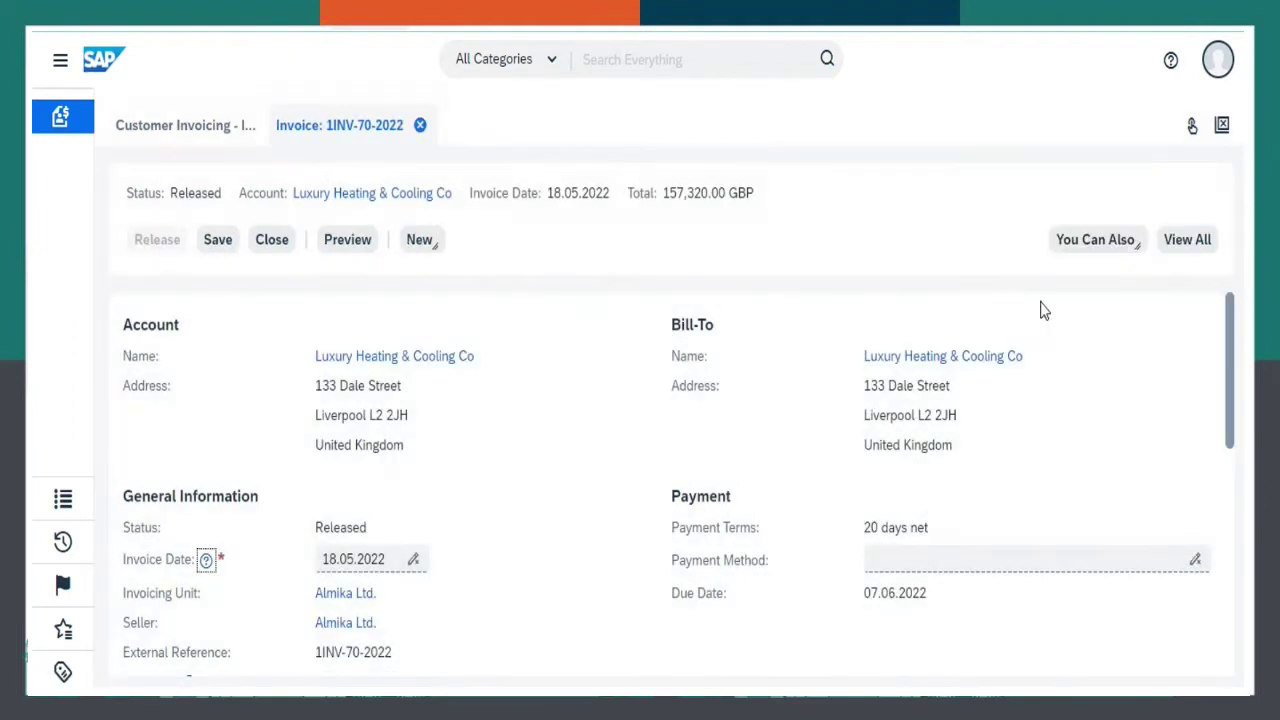
click(1185, 242)
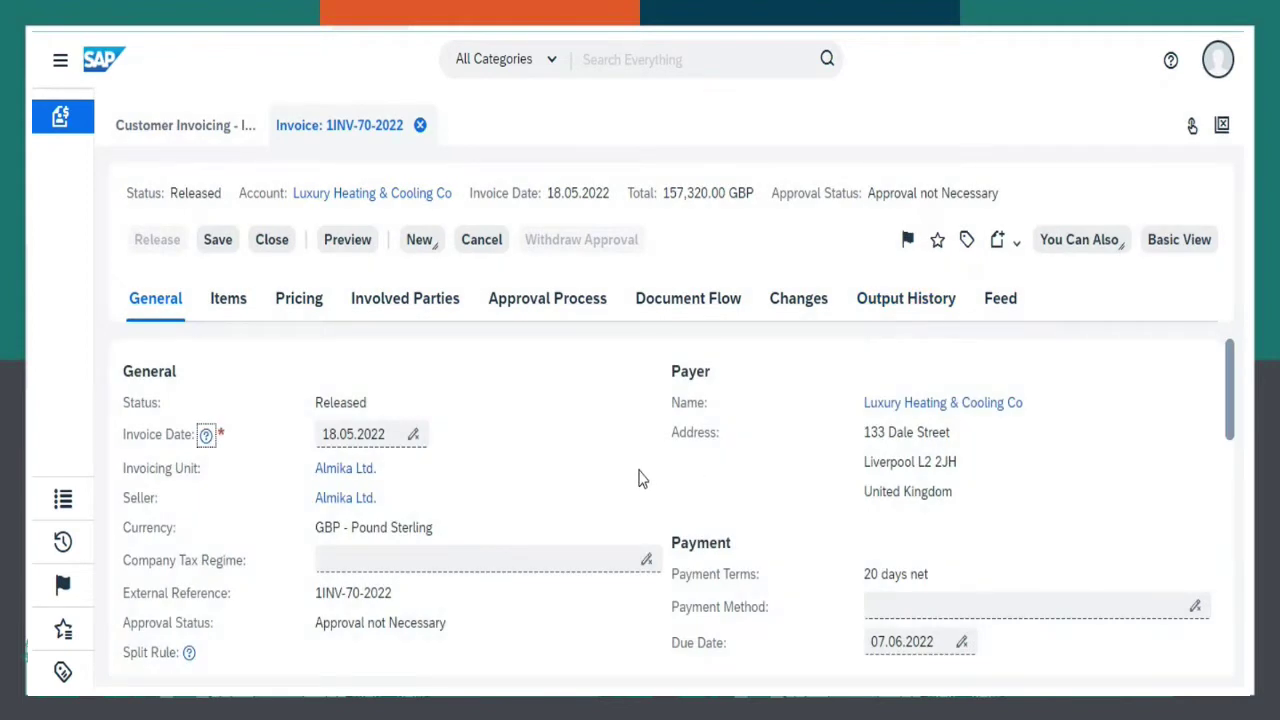
scroll(640, 478, down, 5)
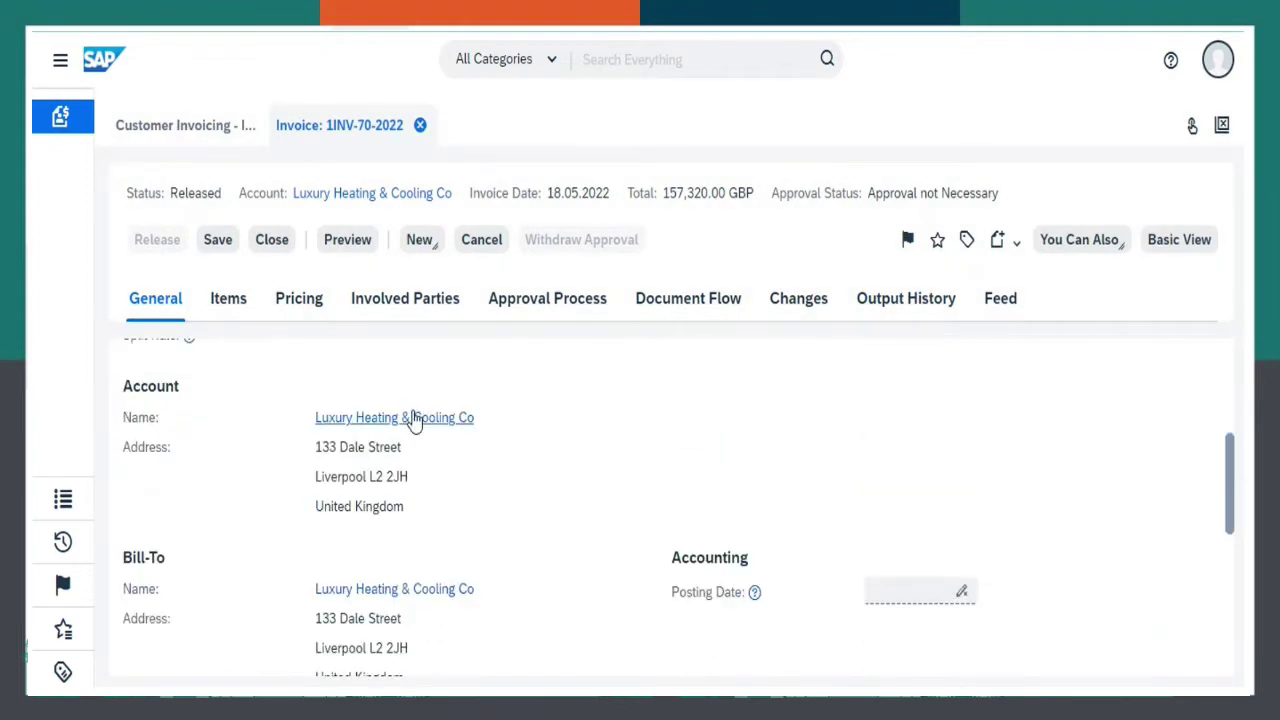
scroll(290, 462, up, 1)
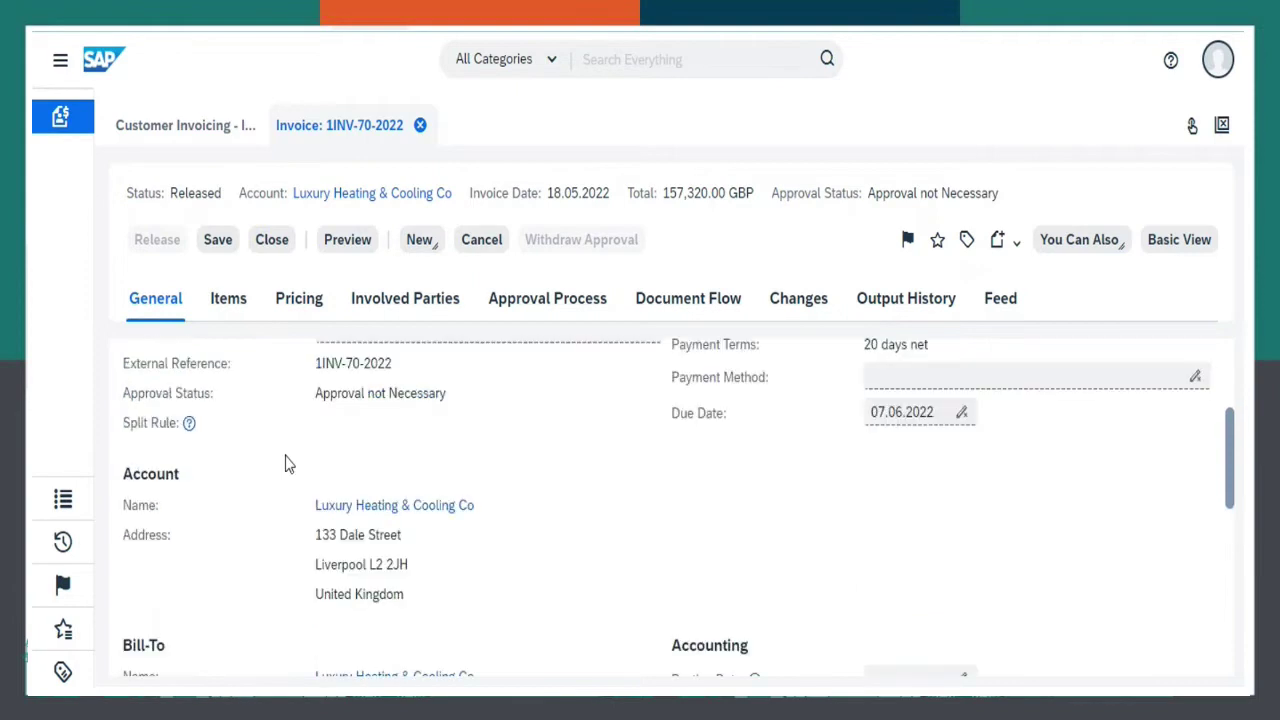
scroll(285, 463, up, 2)
scroll(290, 468, down, 2)
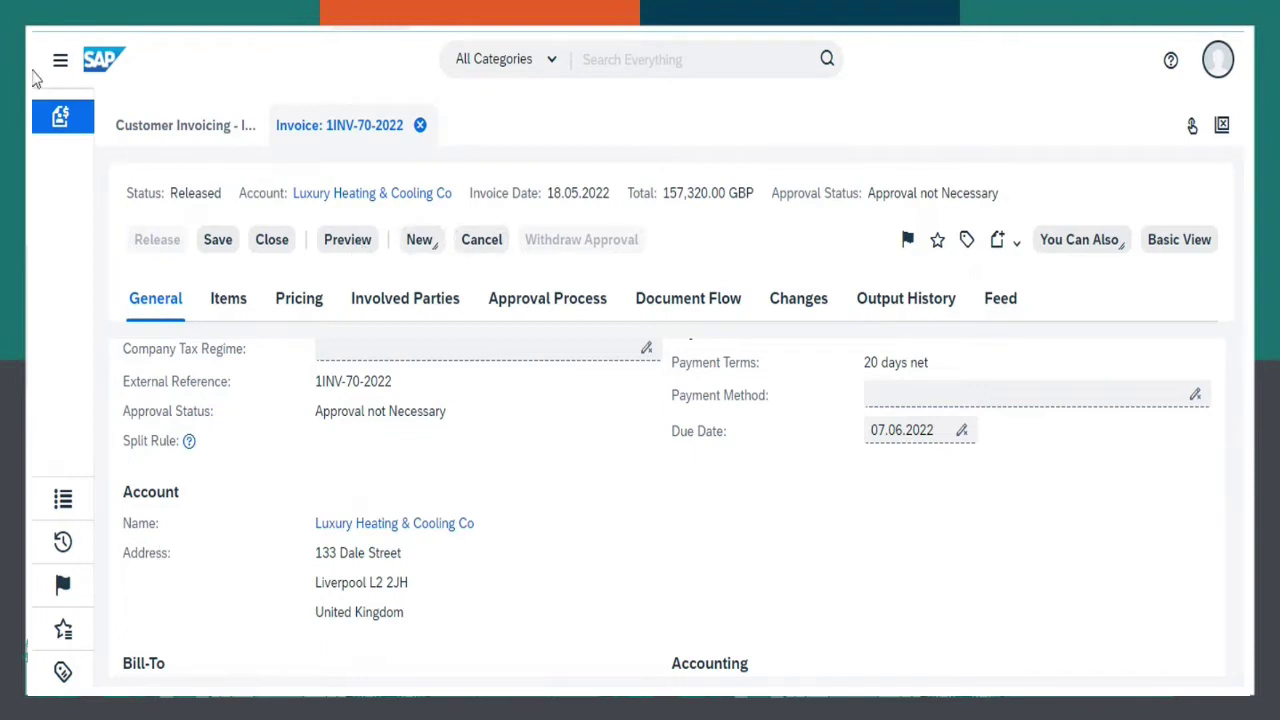
- Replace the navigation search with 'receiv' and open the Receivables Customer Accounts list
click(60, 61)
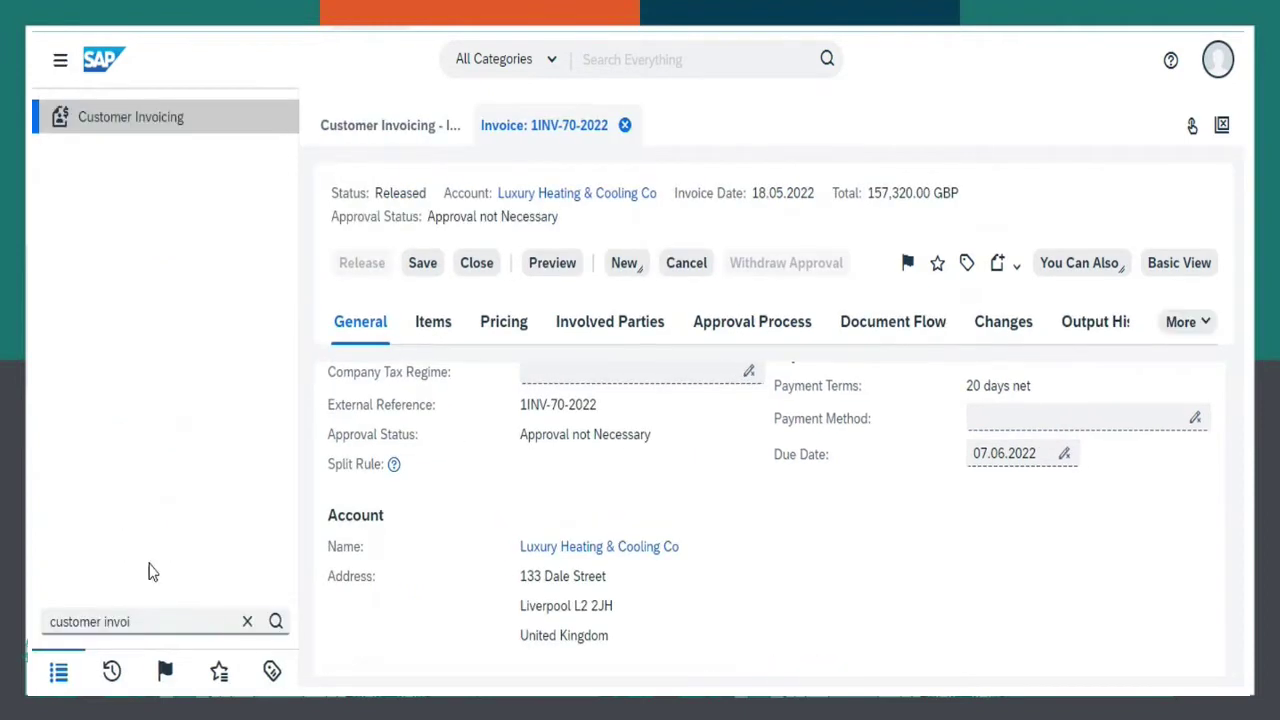
click(246, 617)
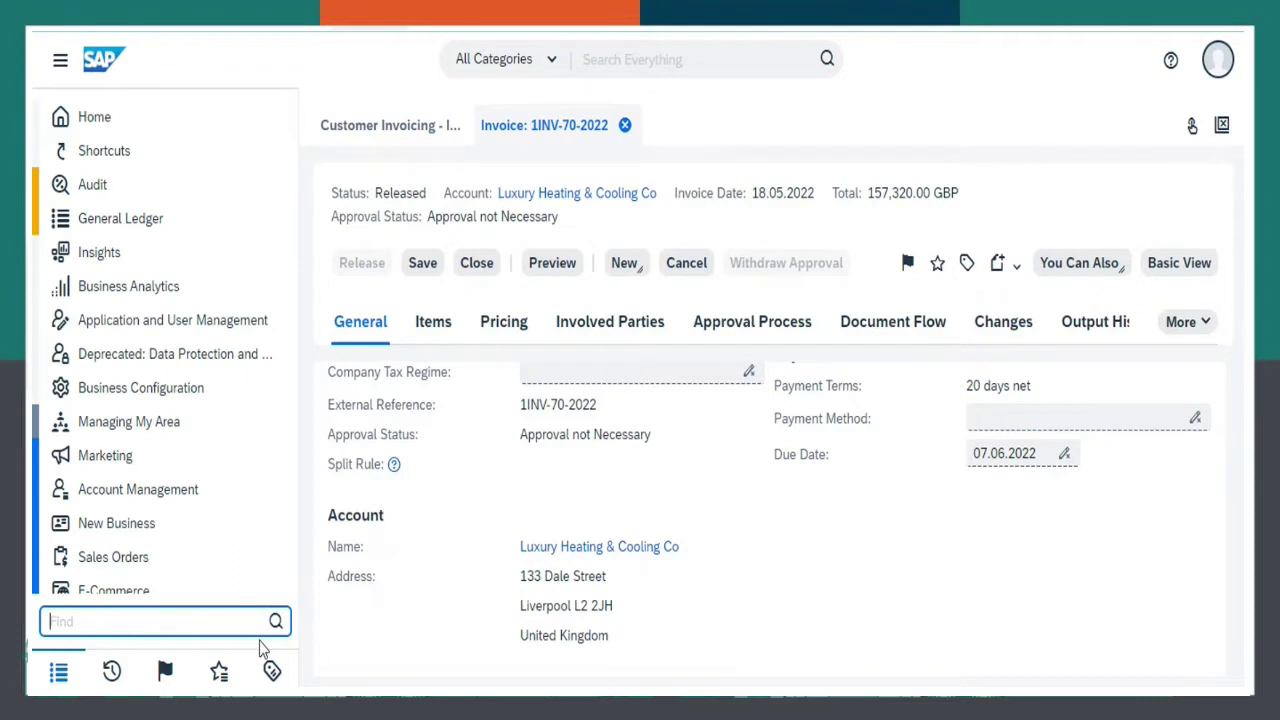
text(receivables)
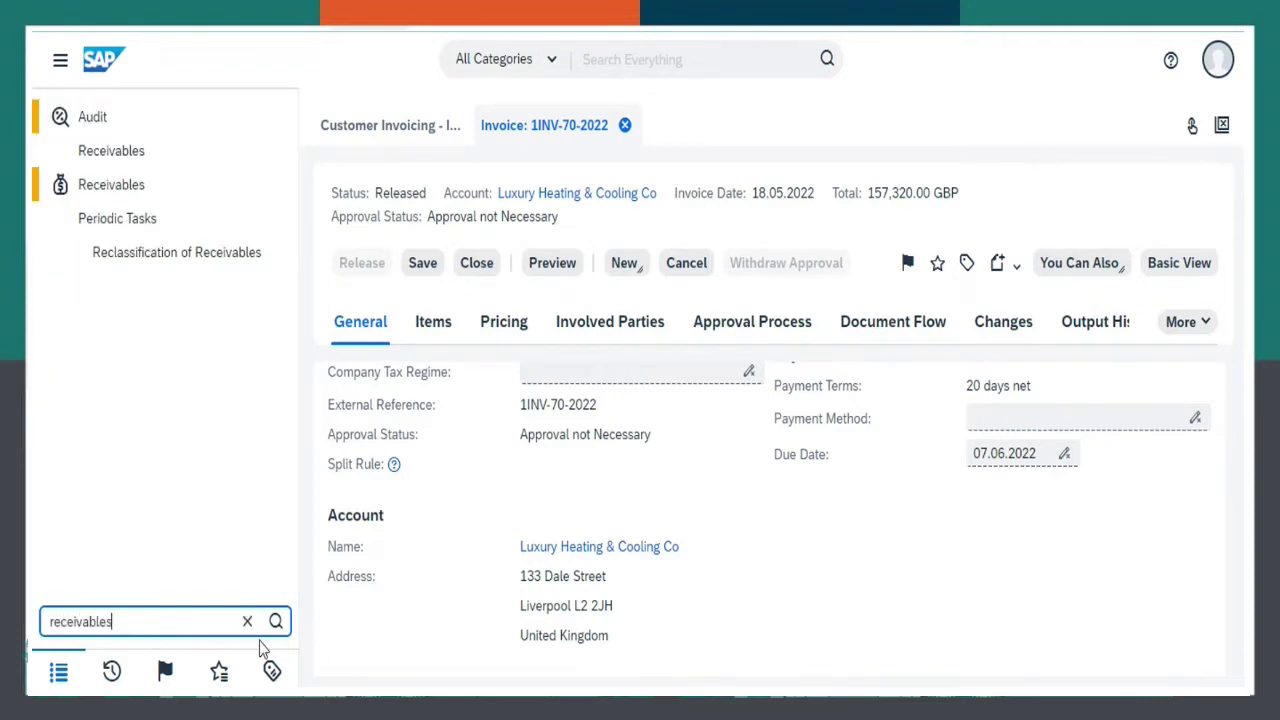
mouse_move(126, 191)
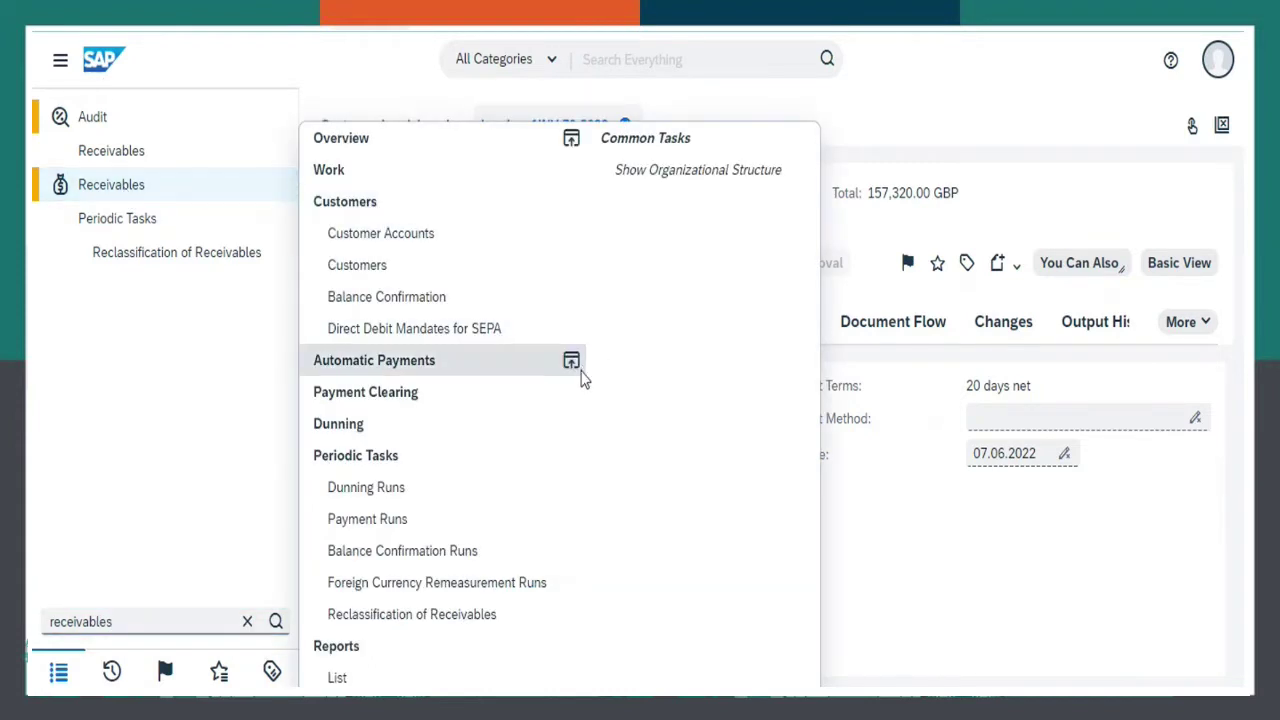
click(481, 242)
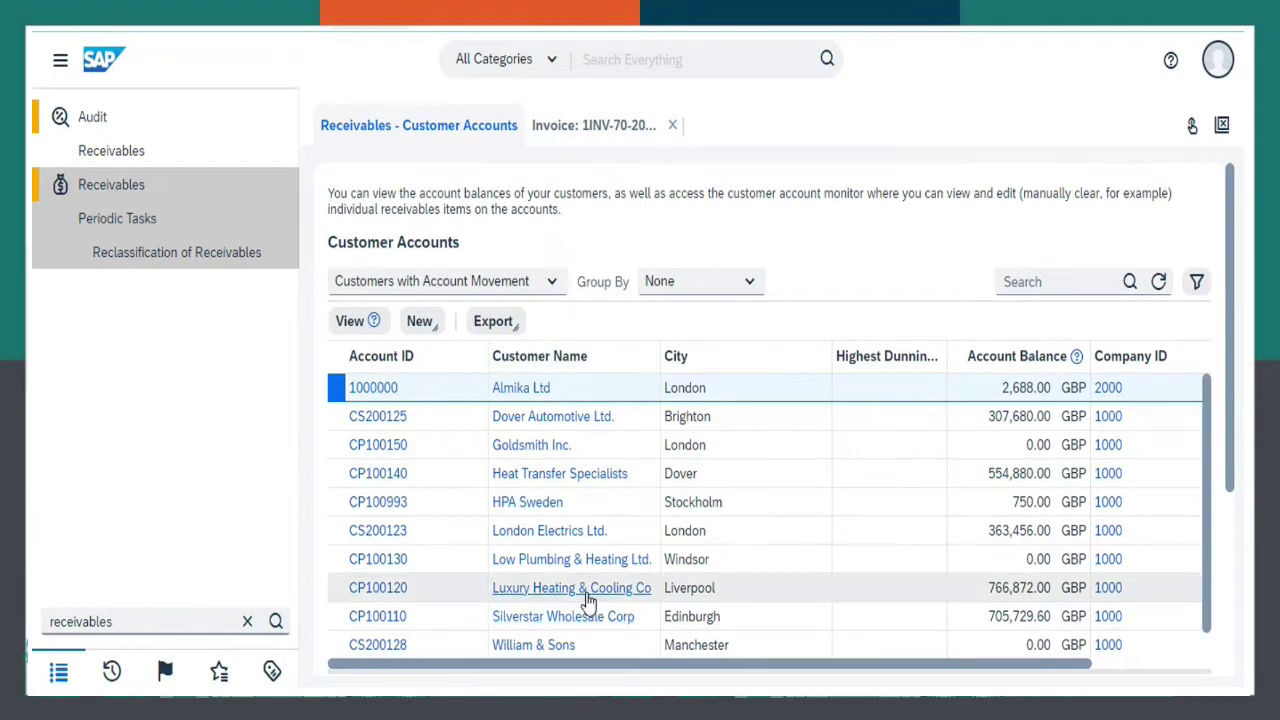
- Check back on invoice 1INV-70-2022, then select the Luxury Heating & Cooling Co account
click(605, 127)
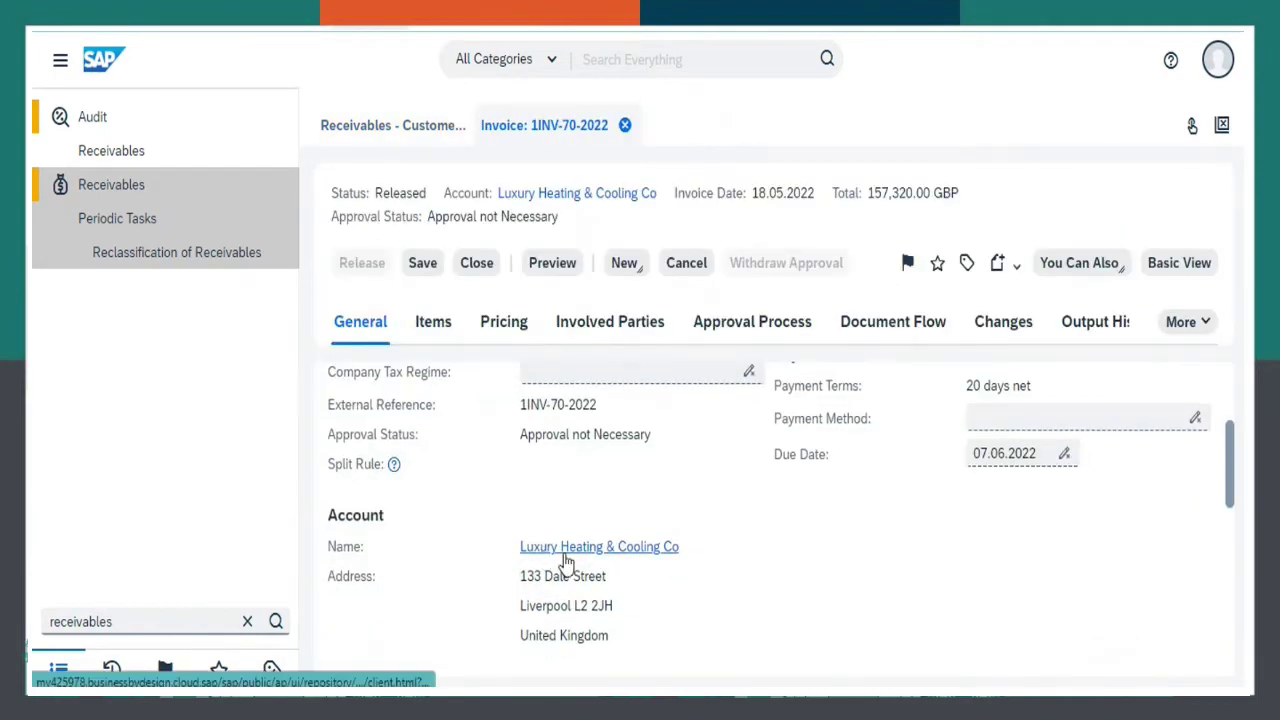
click(414, 135)
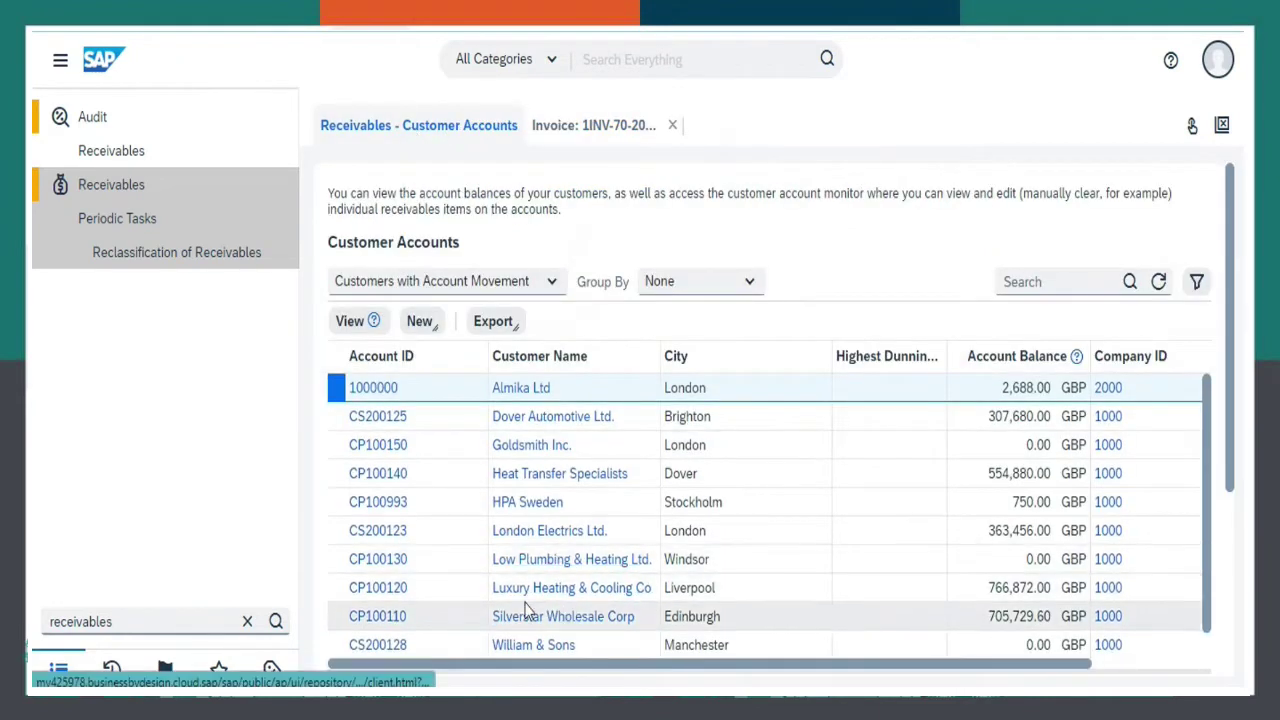
click(445, 595)
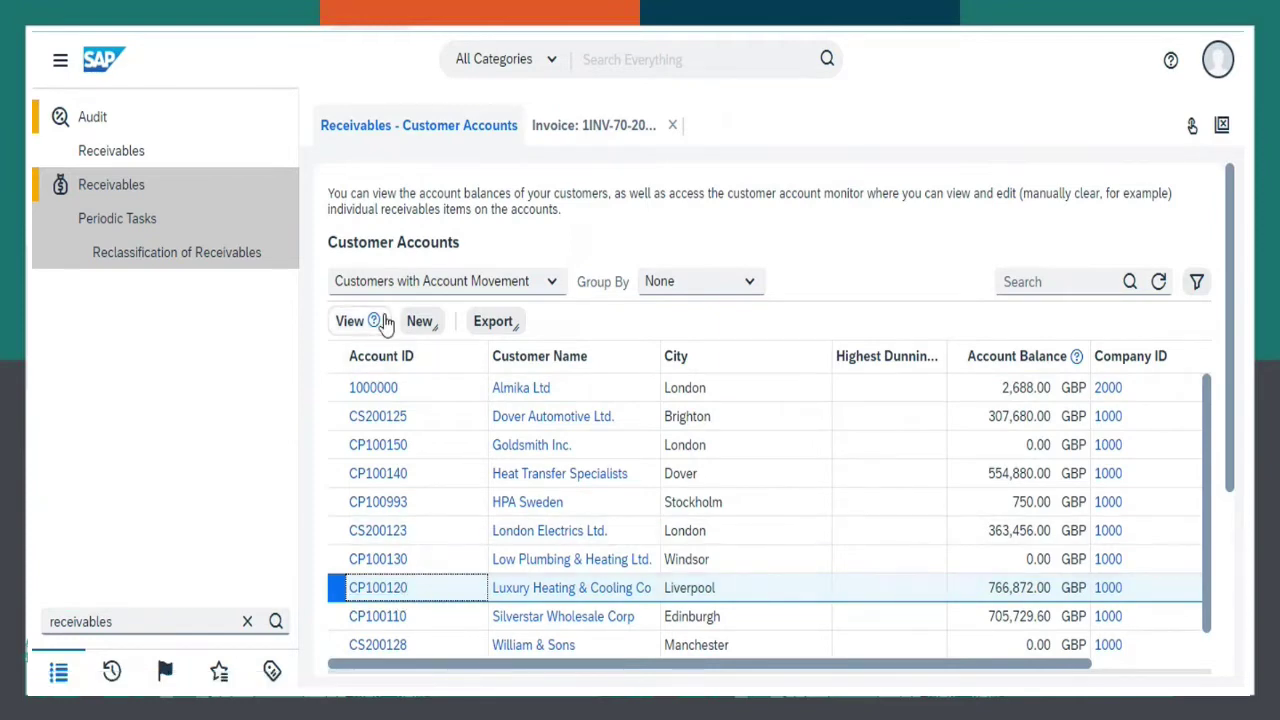
- Open the Customer Account Monitor and select the 157,320.00 GBP open item 1INV-70-2022
click(352, 321)
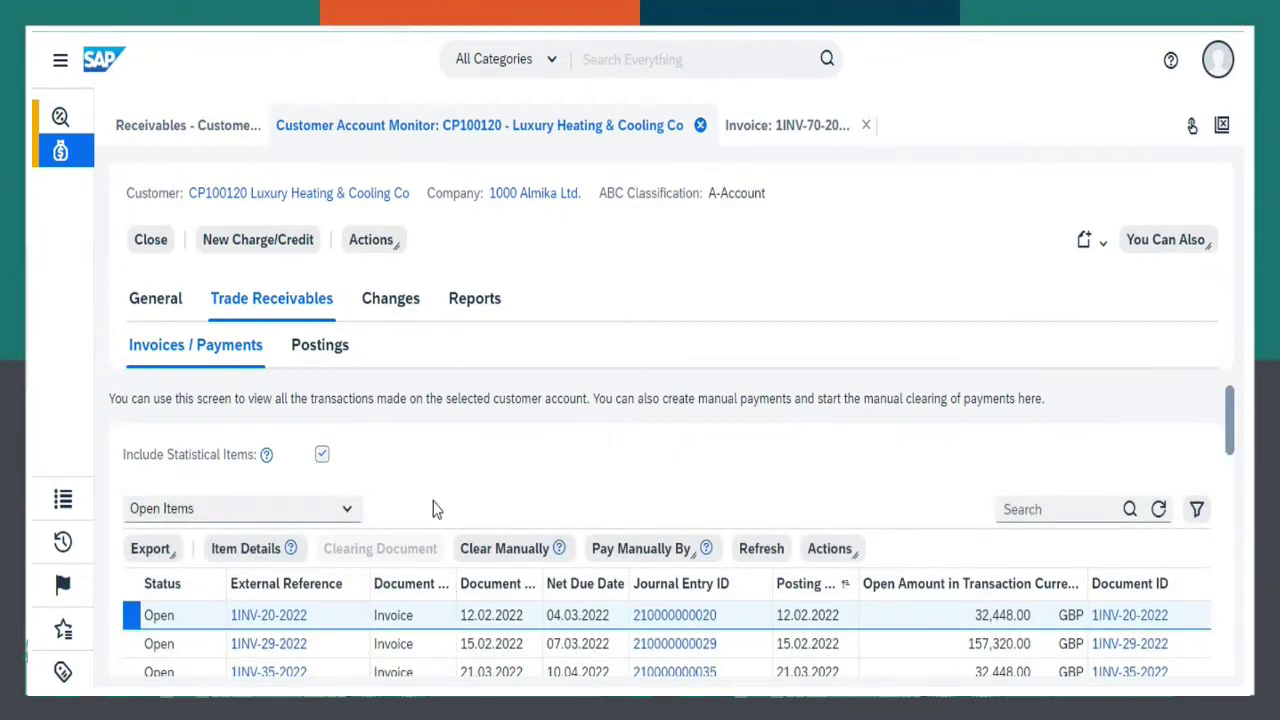
scroll(476, 485, down, 3)
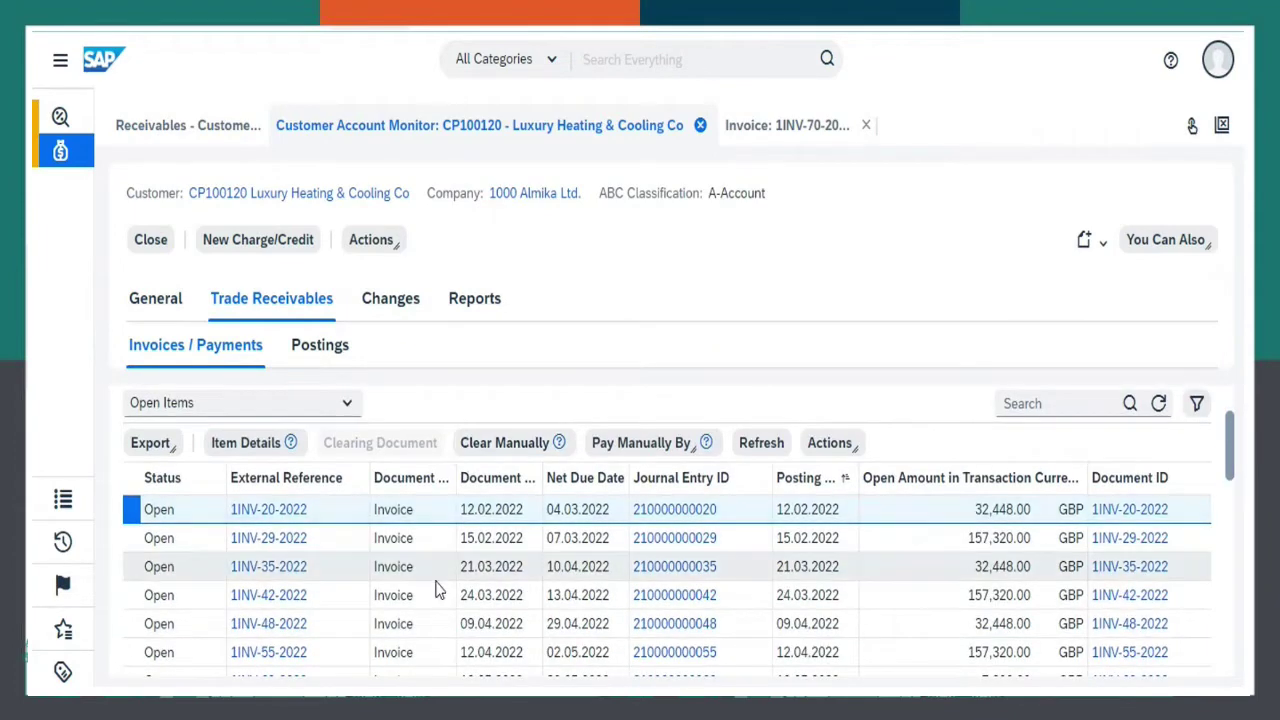
scroll(413, 594, down, 5)
scroll(379, 580, up, 3)
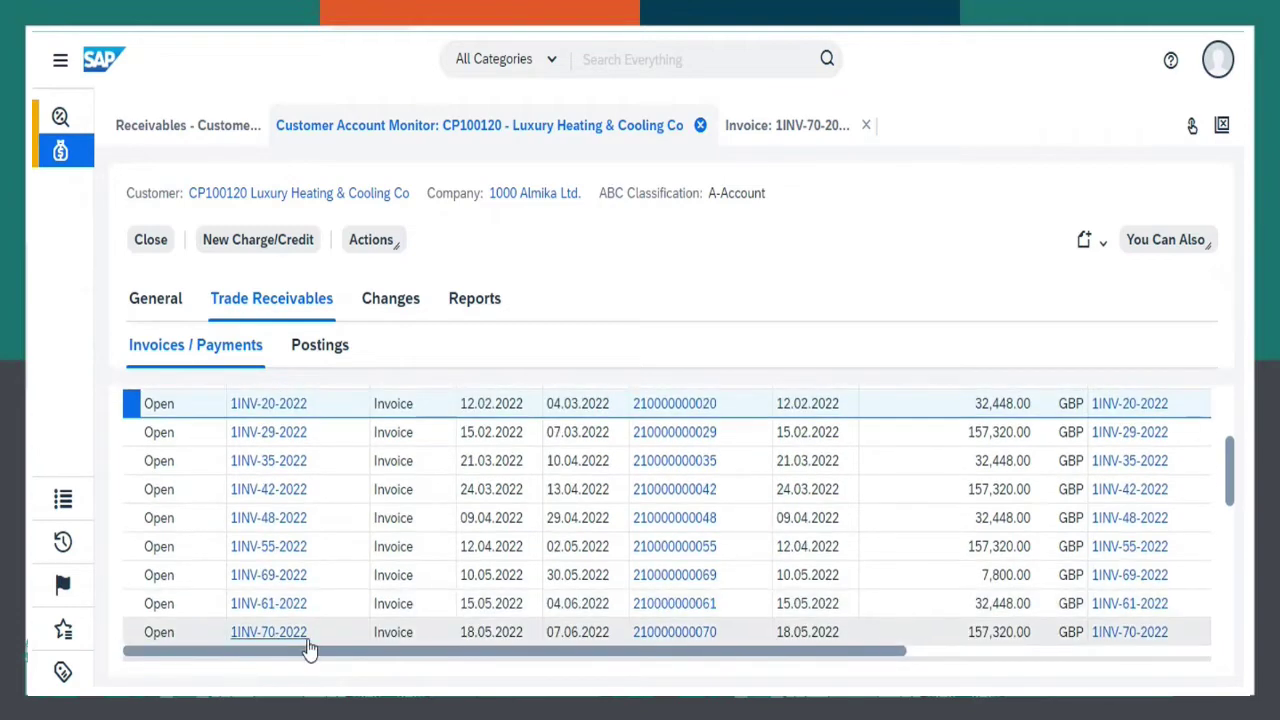
click(338, 637)
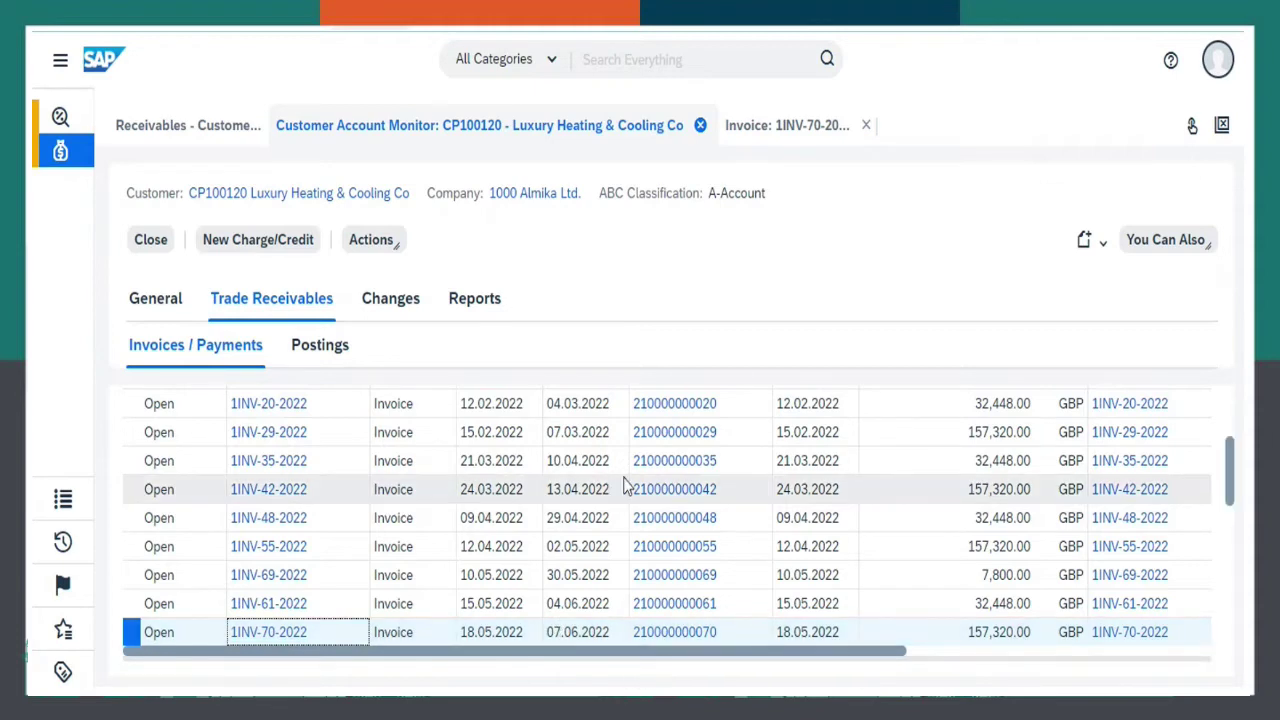
scroll(645, 485, up, 3)
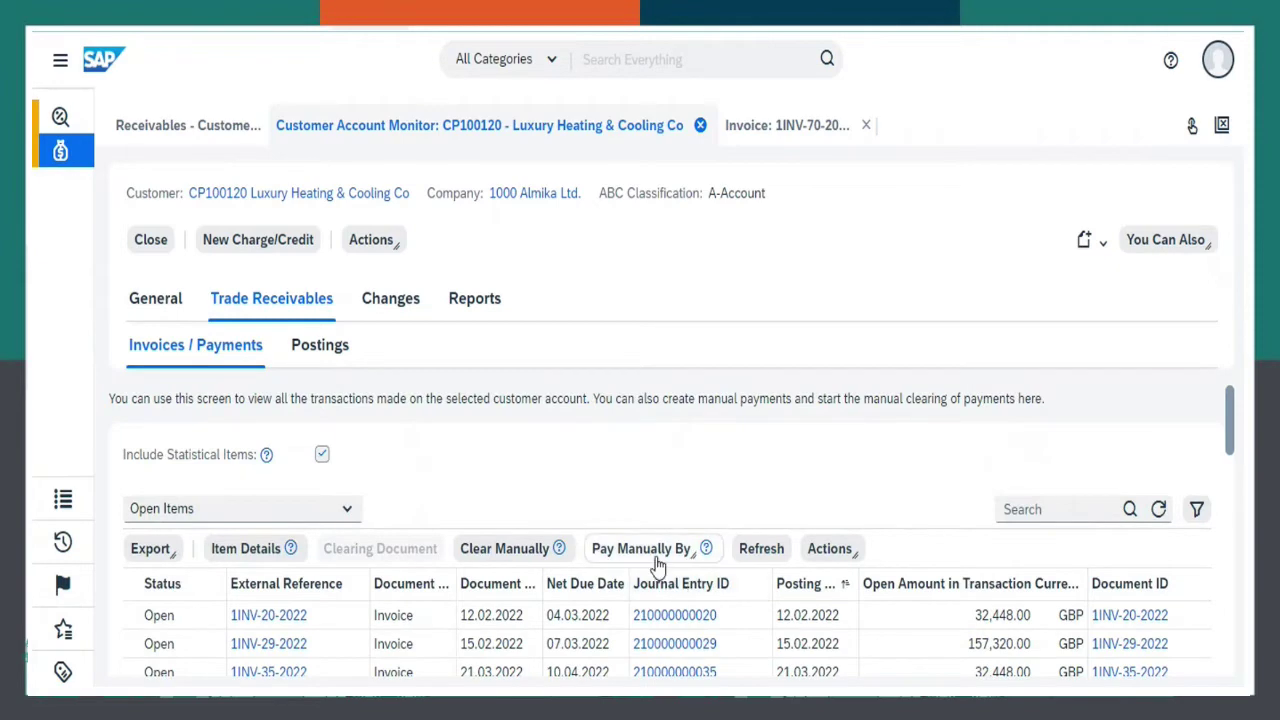
- Start a new incoming check payment and enter check number 24682
click(657, 556)
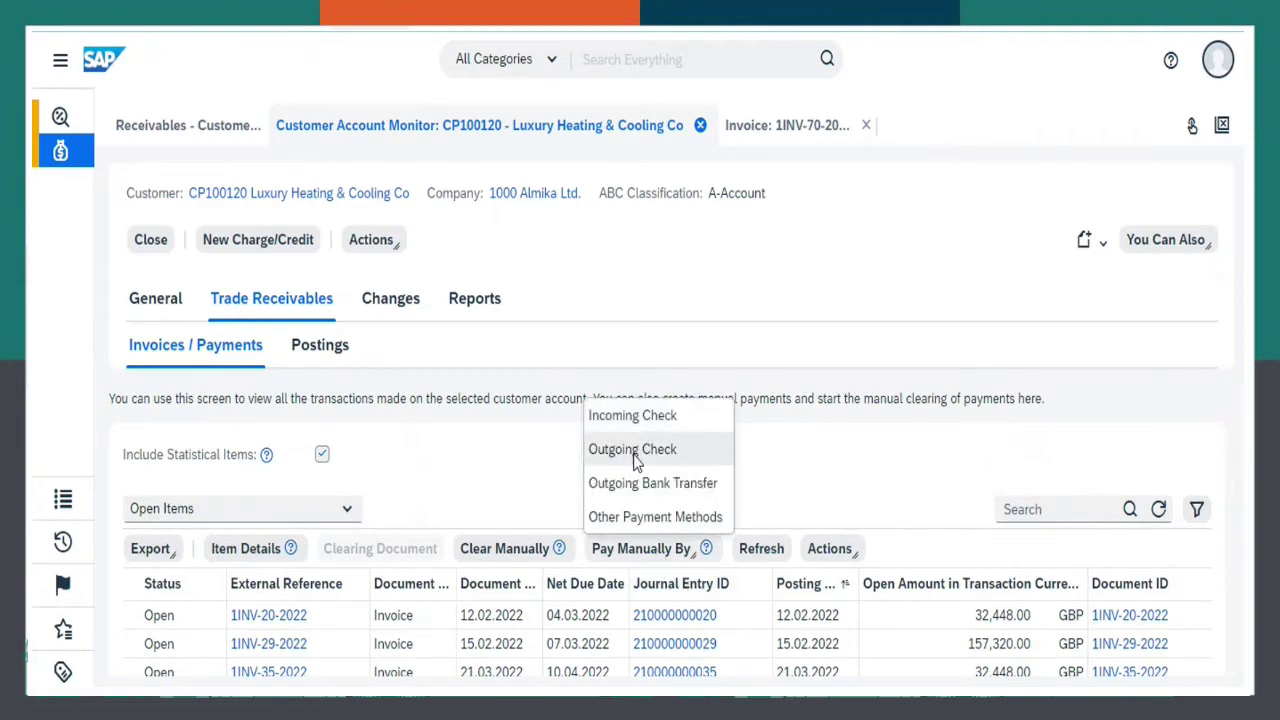
click(632, 415)
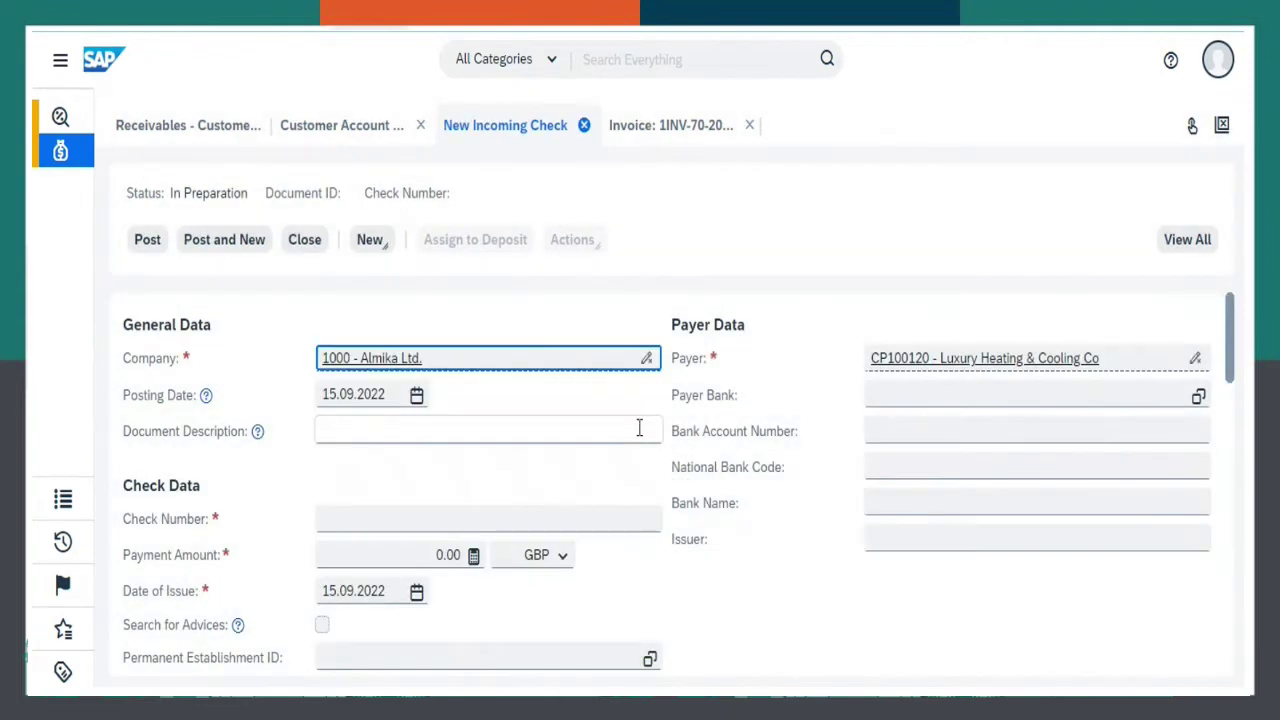
click(379, 519)
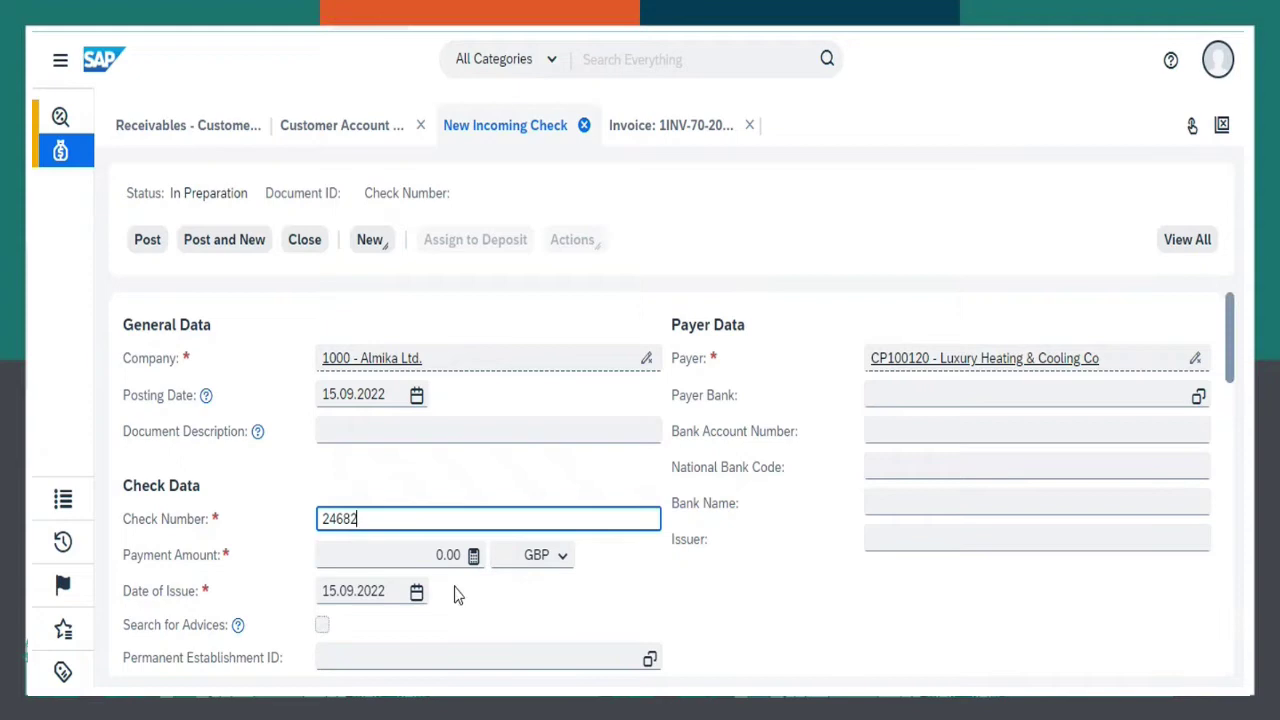
scroll(480, 591, down, 3)
scroll(515, 570, down, 5)
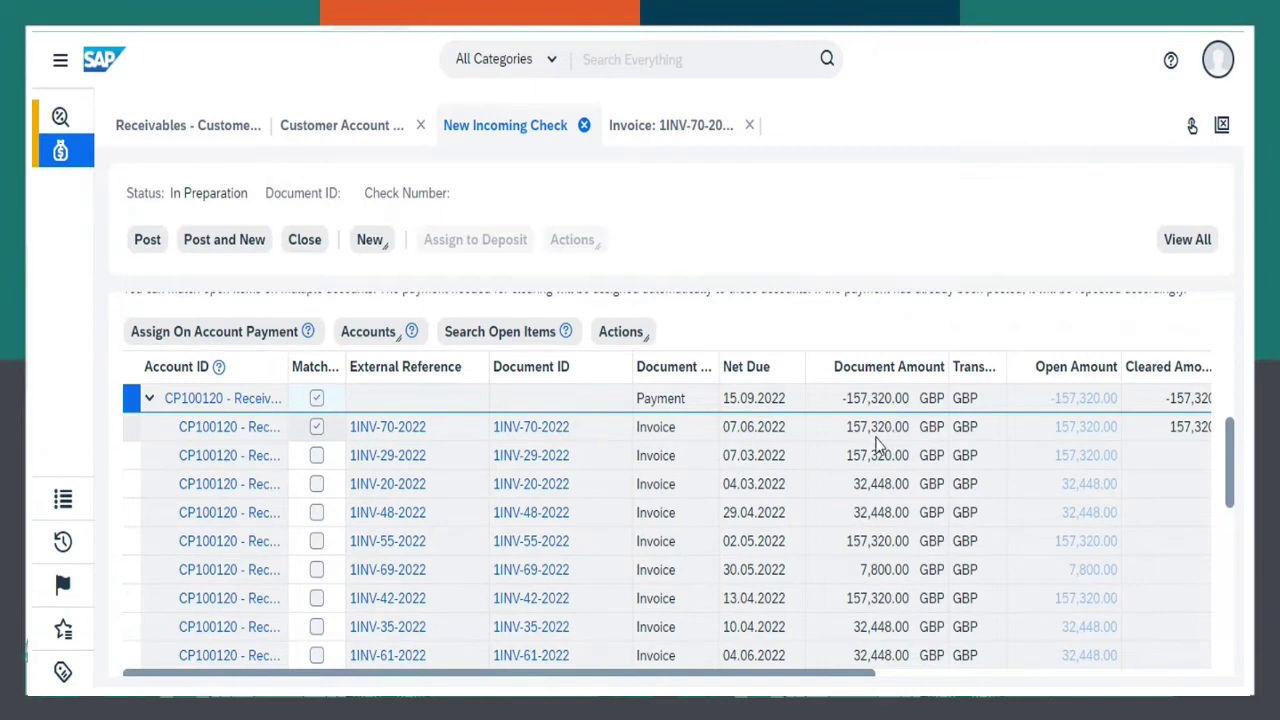
scroll(840, 440, up, 2)
scroll(833, 440, up, 6)
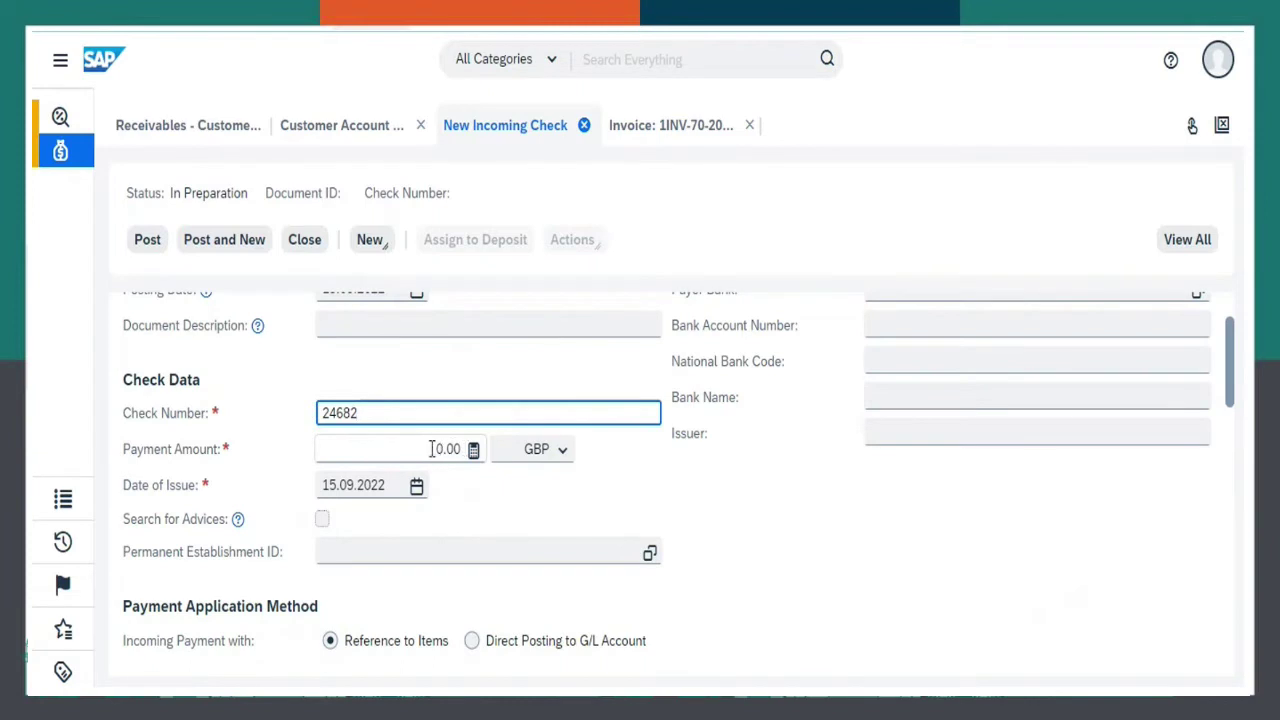
- Enter payment amount 157,320.00 GBP, choose payer bank 0001, and post the check
click(432, 449)
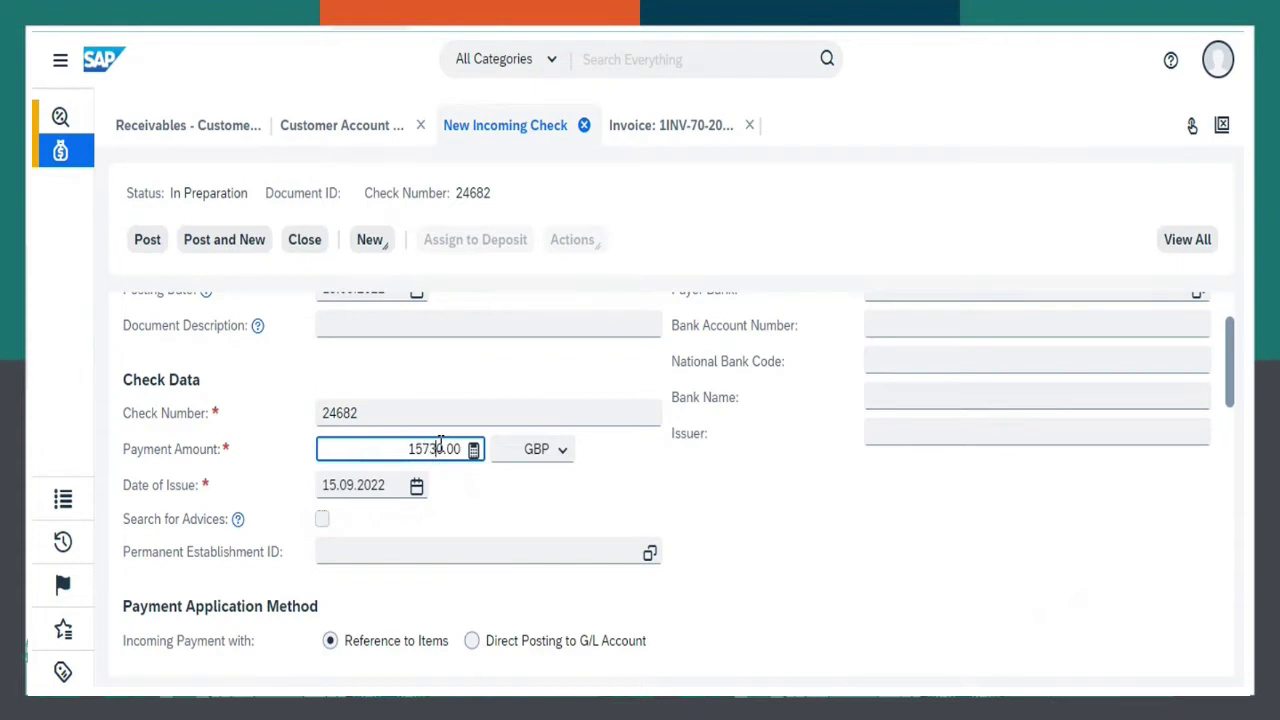
text(0)
key(BackSpace)
scroll(514, 535, down, 5)
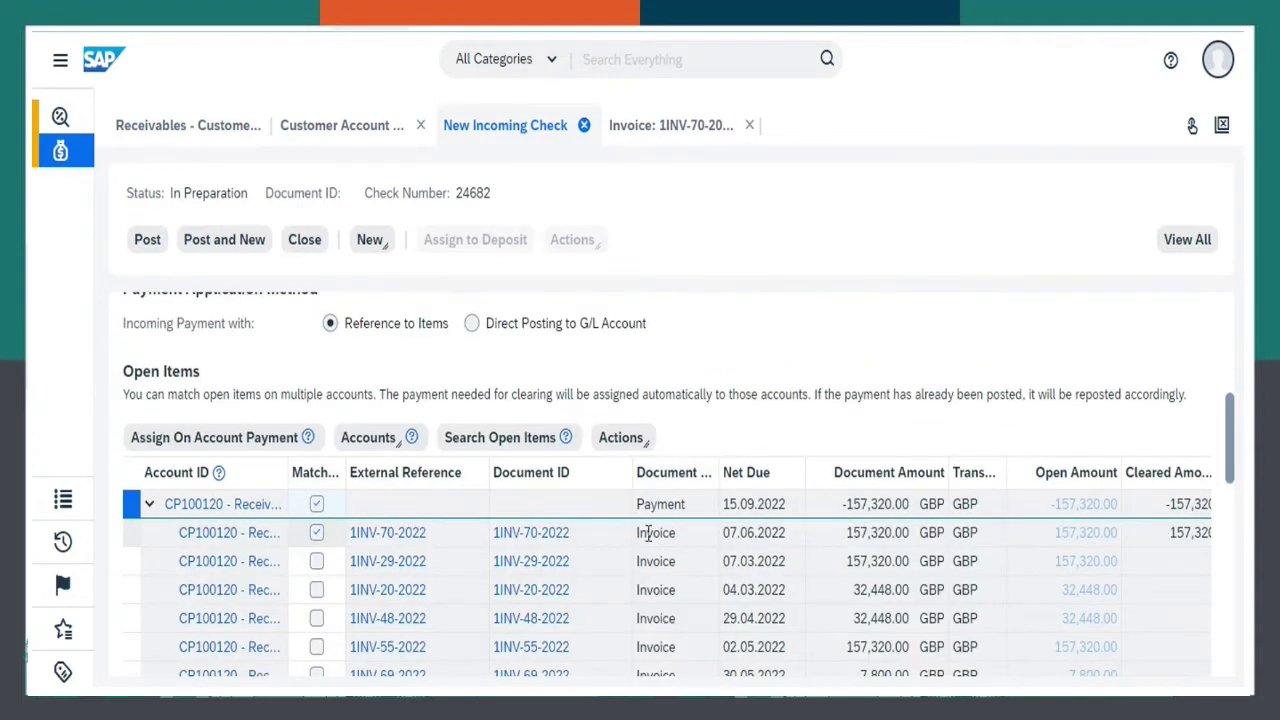
scroll(648, 533, up, 10)
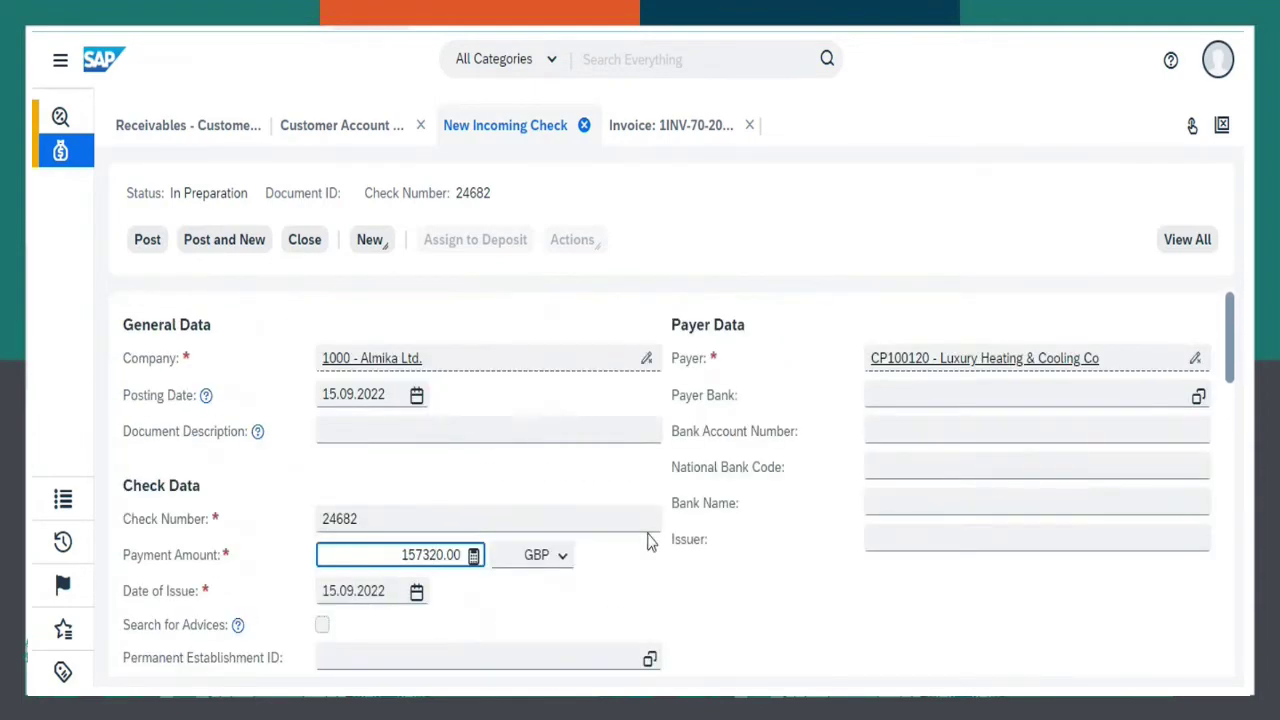
click(1198, 396)
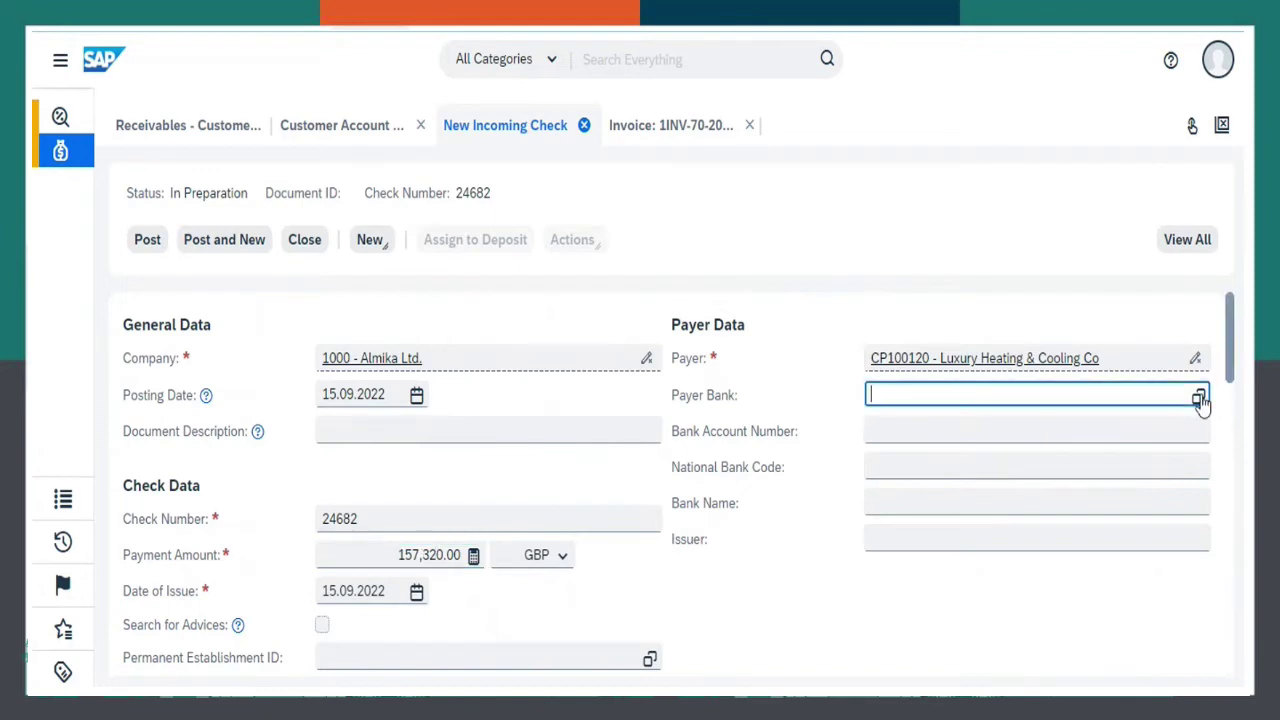
click(370, 264)
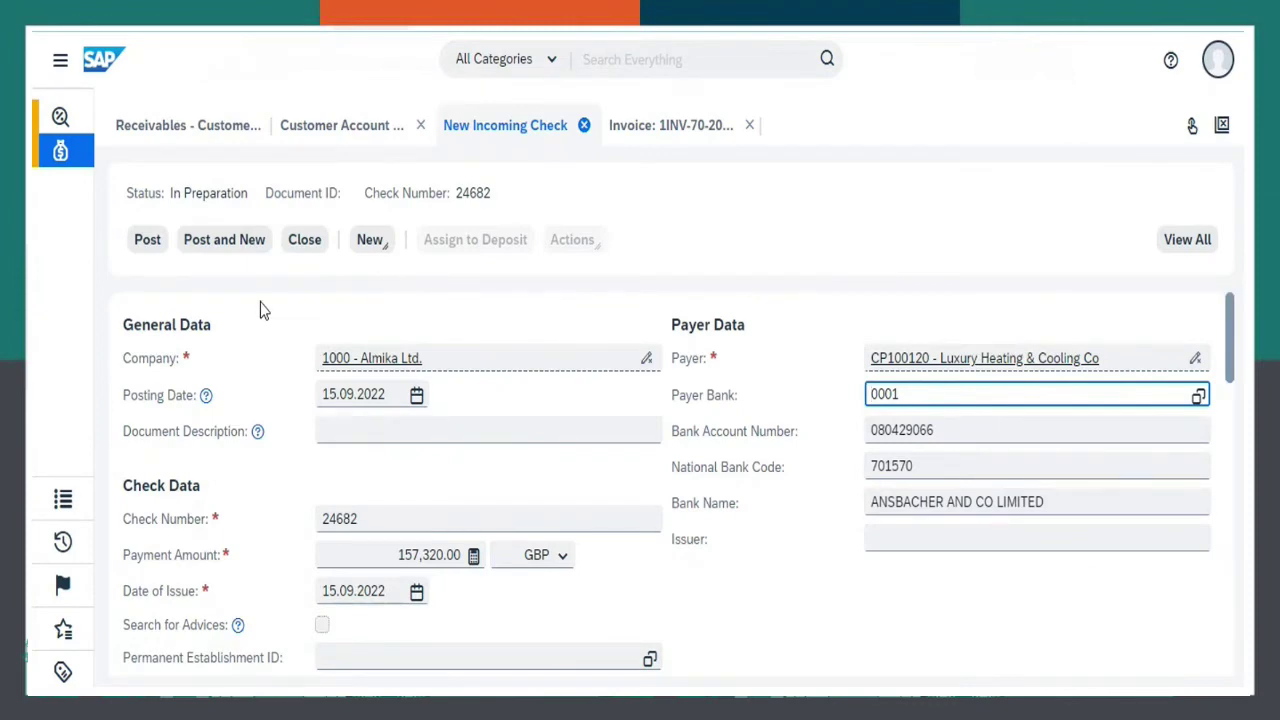
click(148, 244)
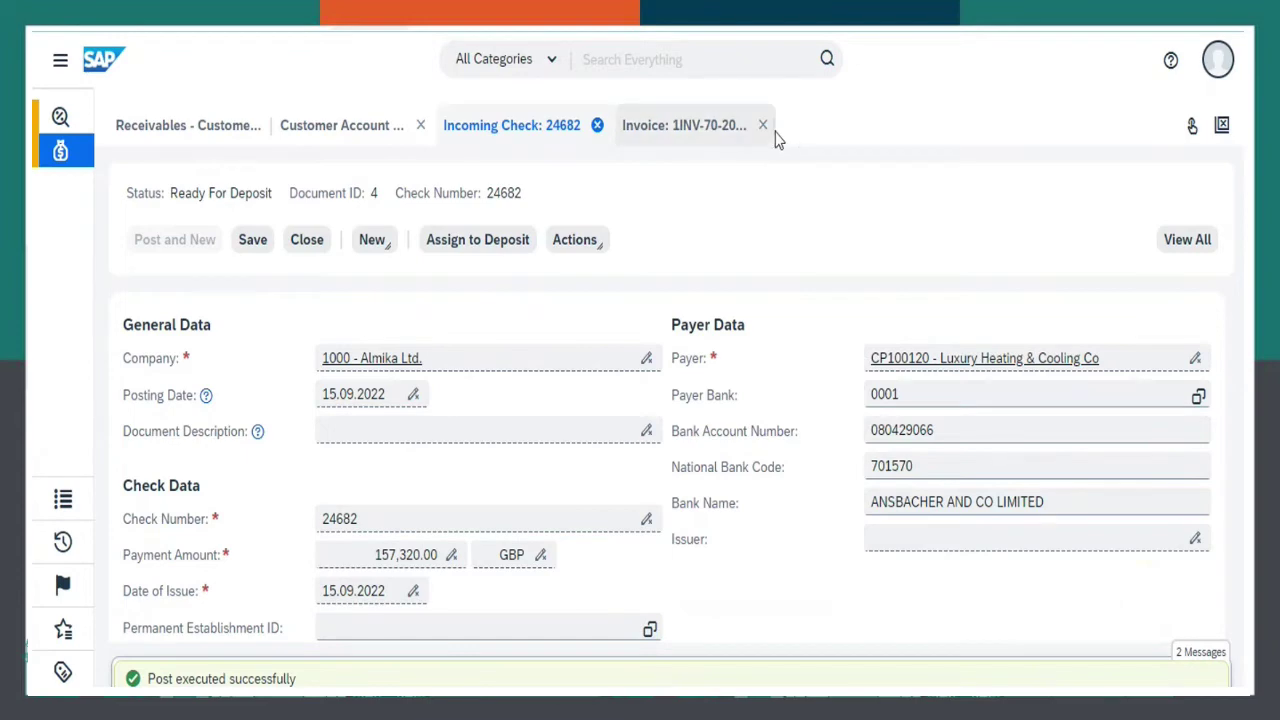
- Close the 1INV-70-2022 tab and open Customer Invoicing Invoice Documents via a 'customer invo' search
click(764, 128)
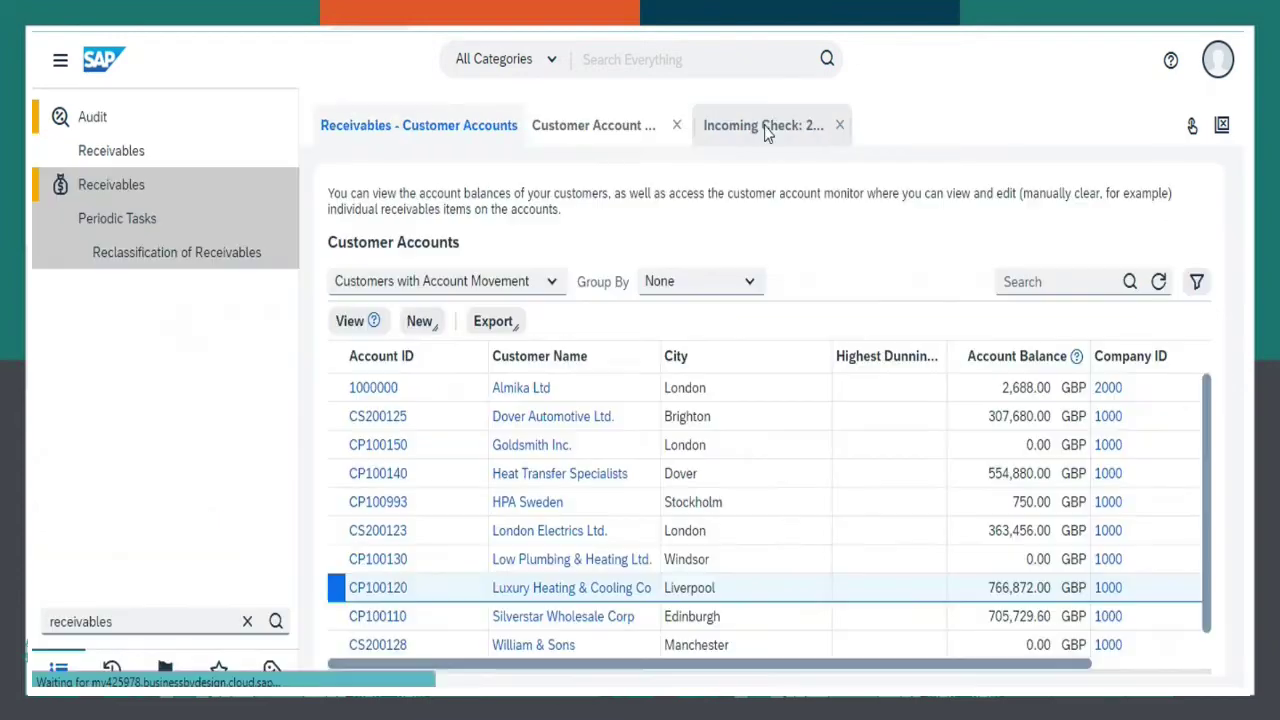
click(247, 622)
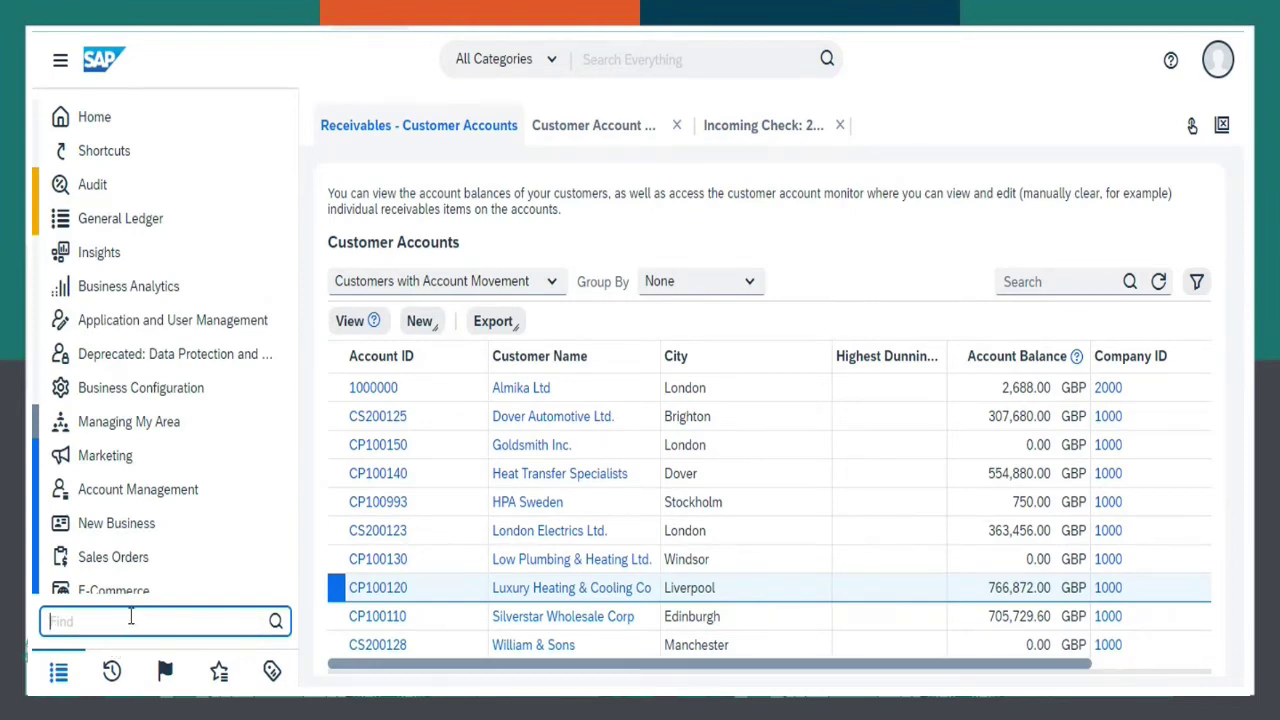
text(custo)
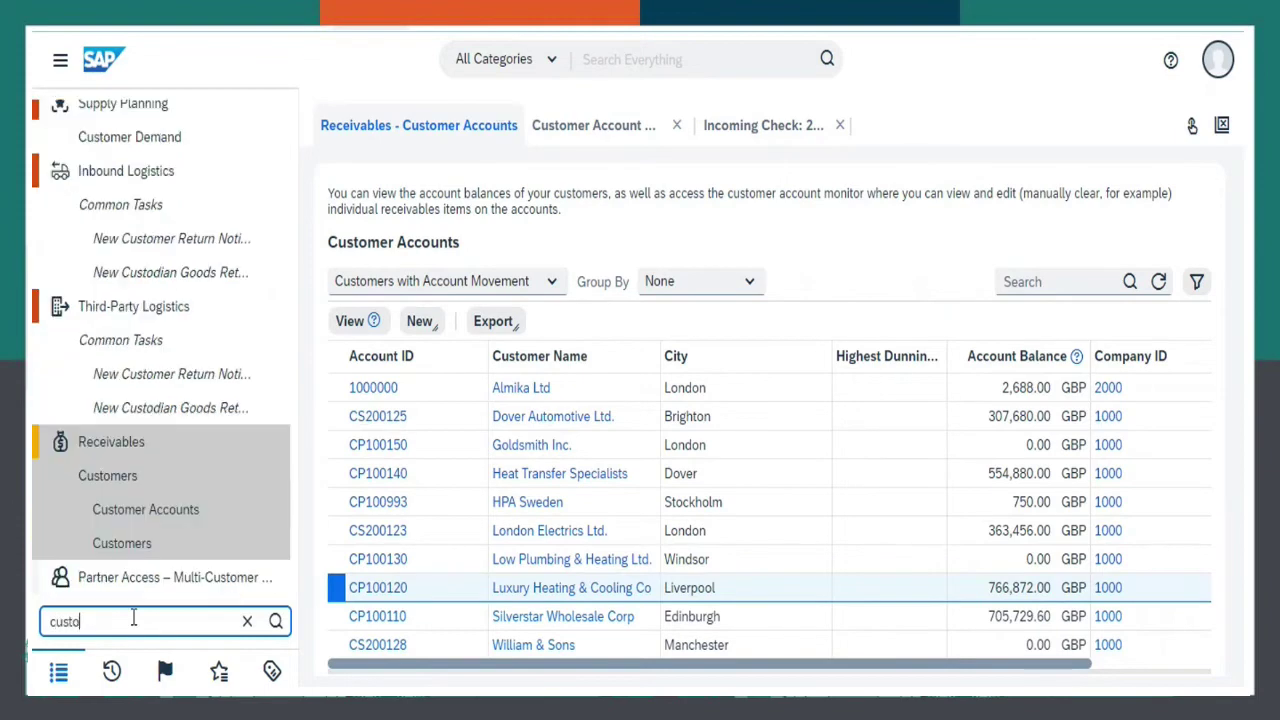
text(mer)
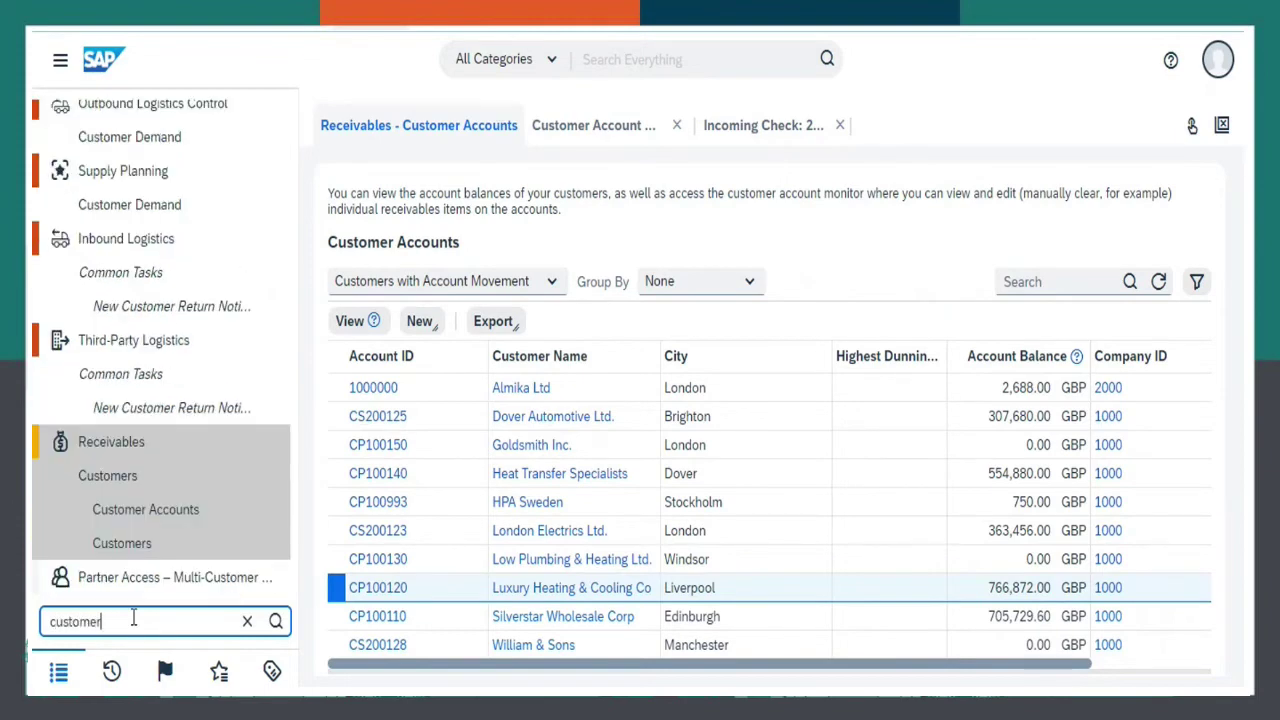
text( invoi)
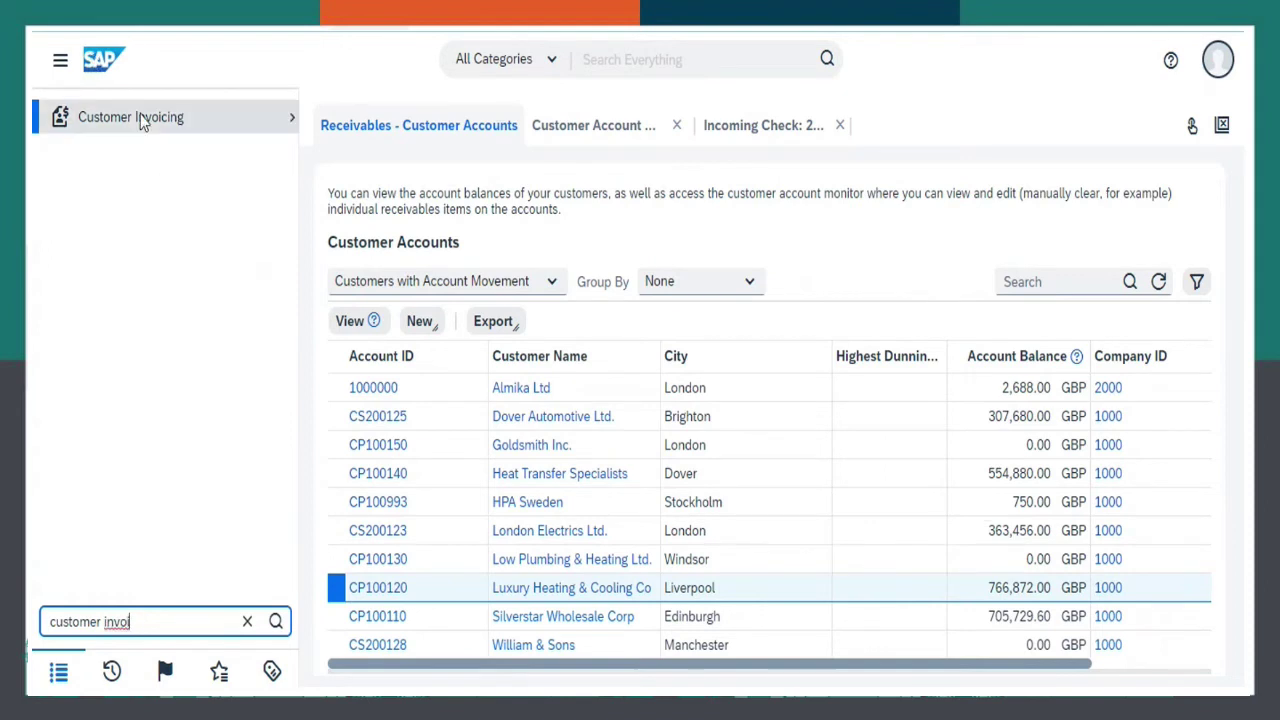
mouse_move(142, 121)
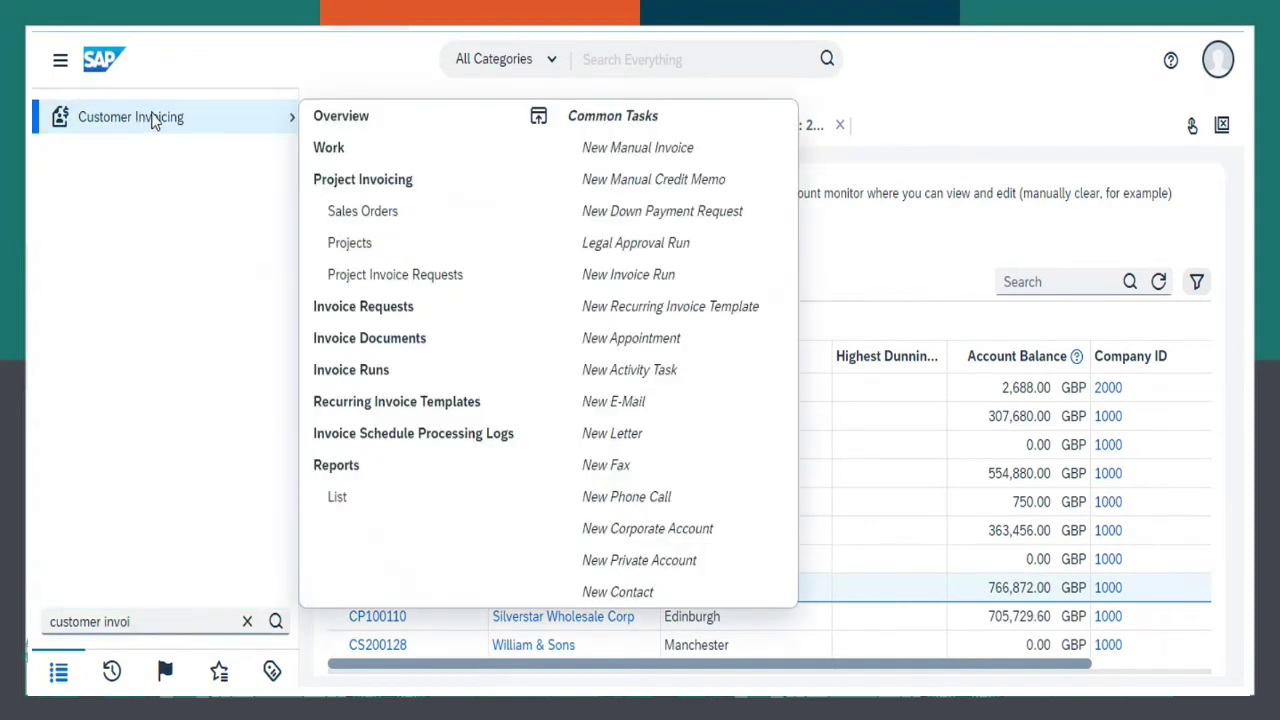
click(383, 340)
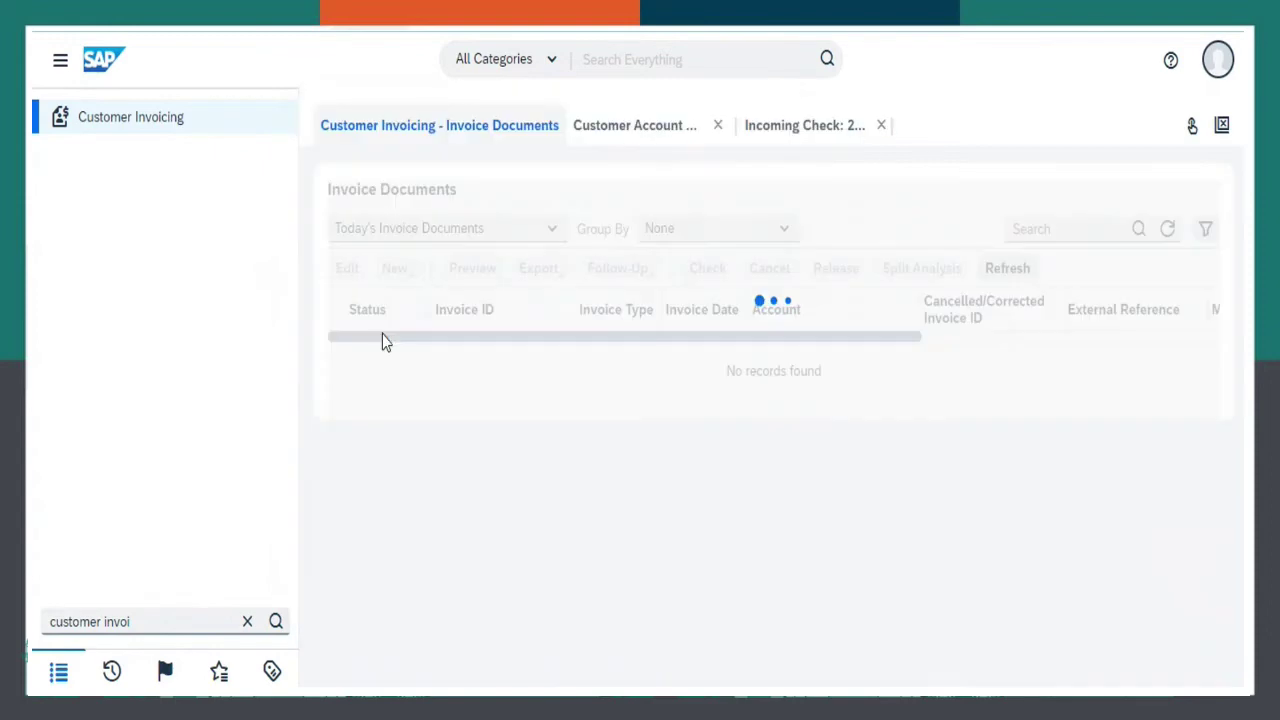
click(382, 340)
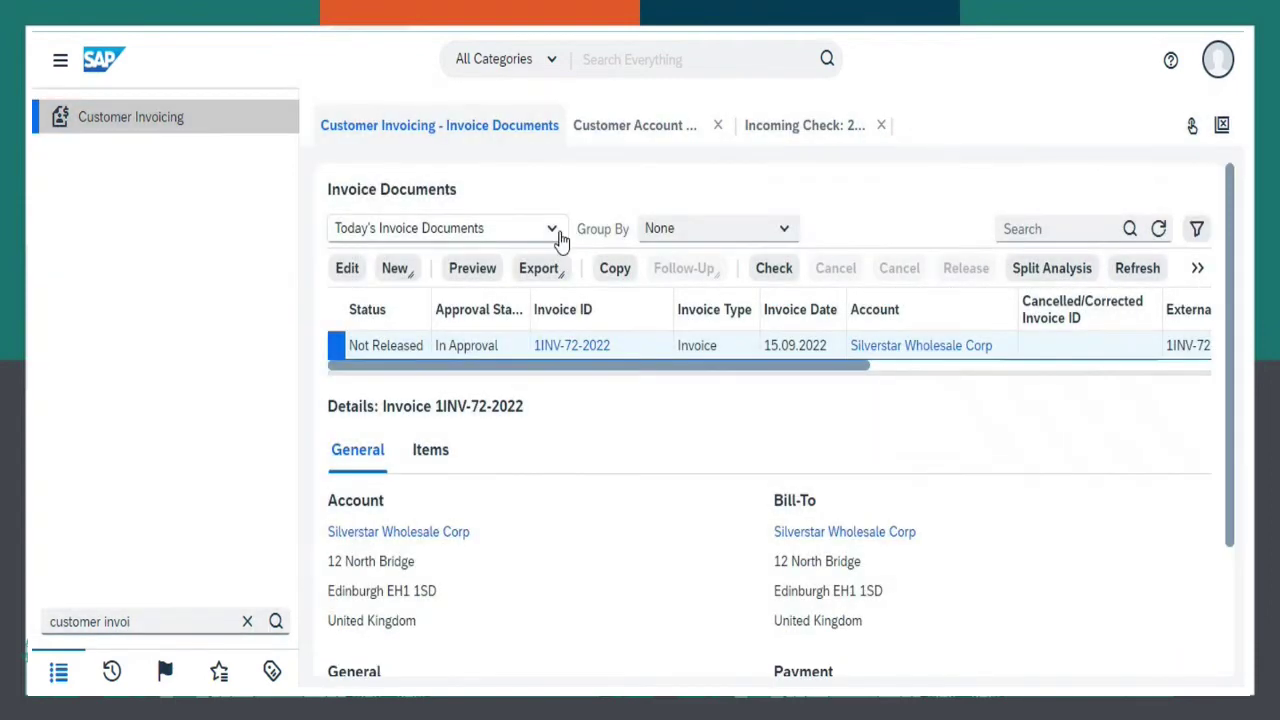
- Switch the list to All Invoice Documents and open invoice 1INV-70-2022
click(558, 238)
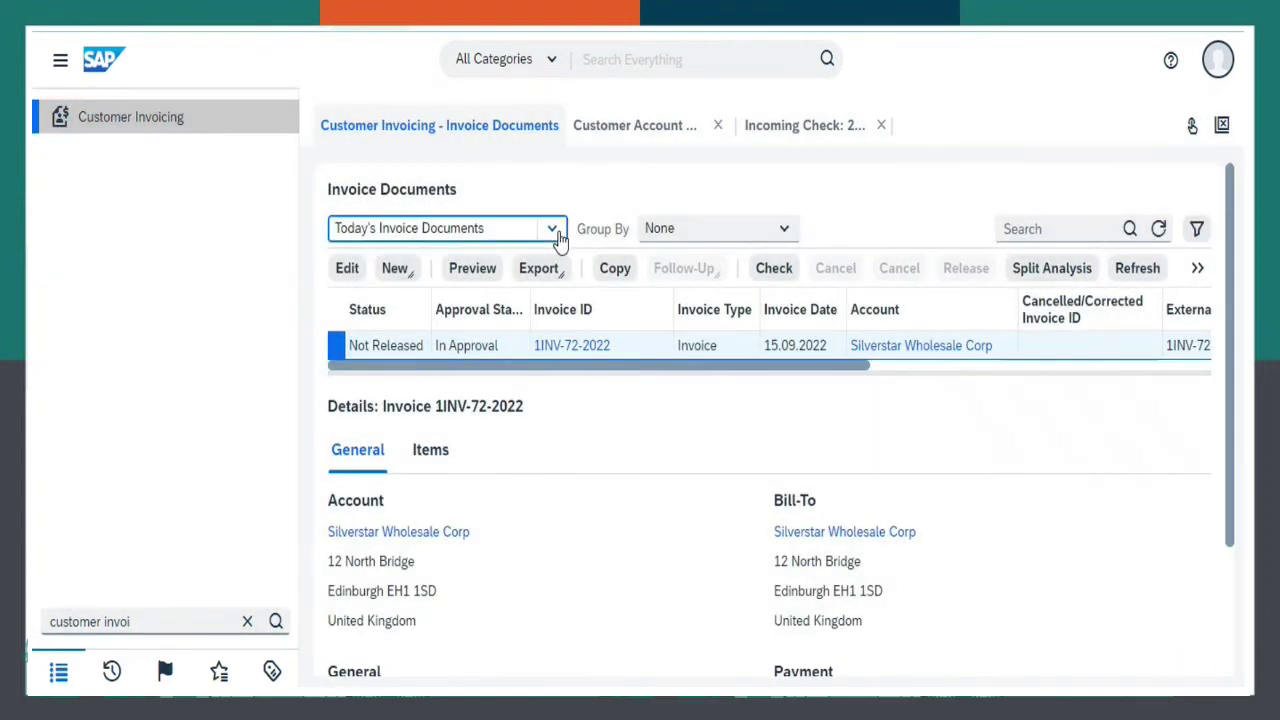
click(415, 400)
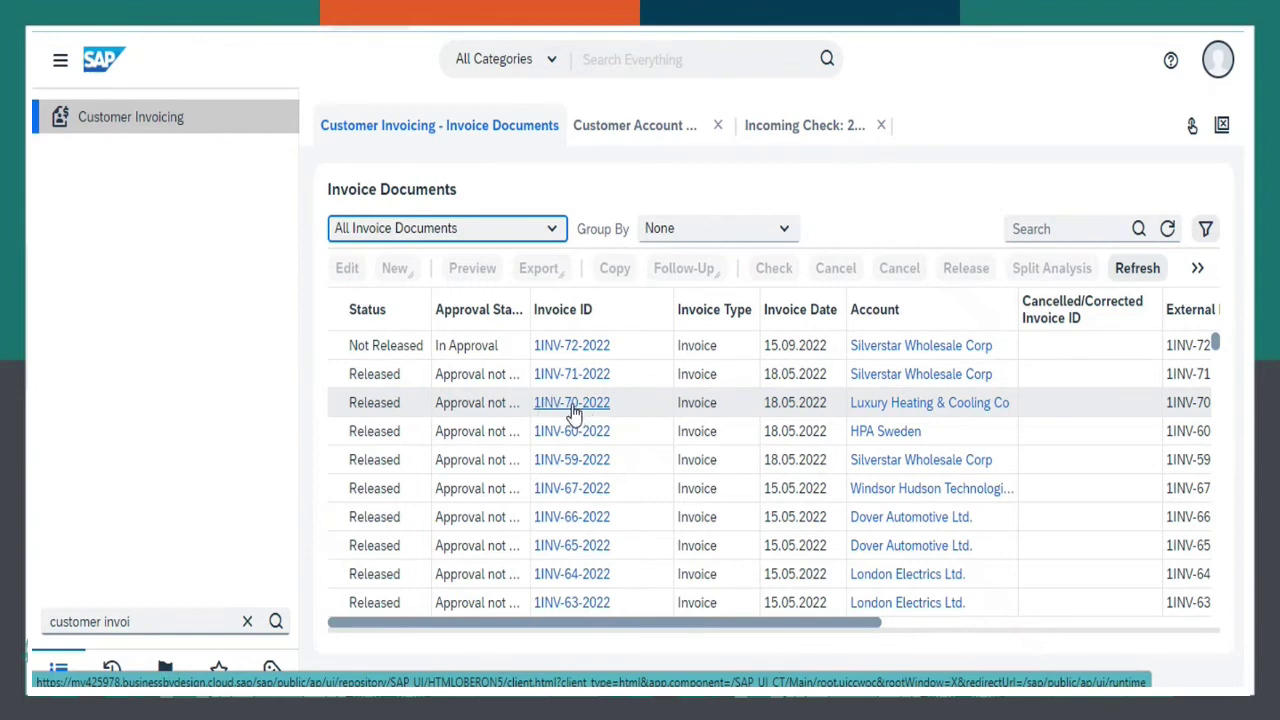
click(572, 404)
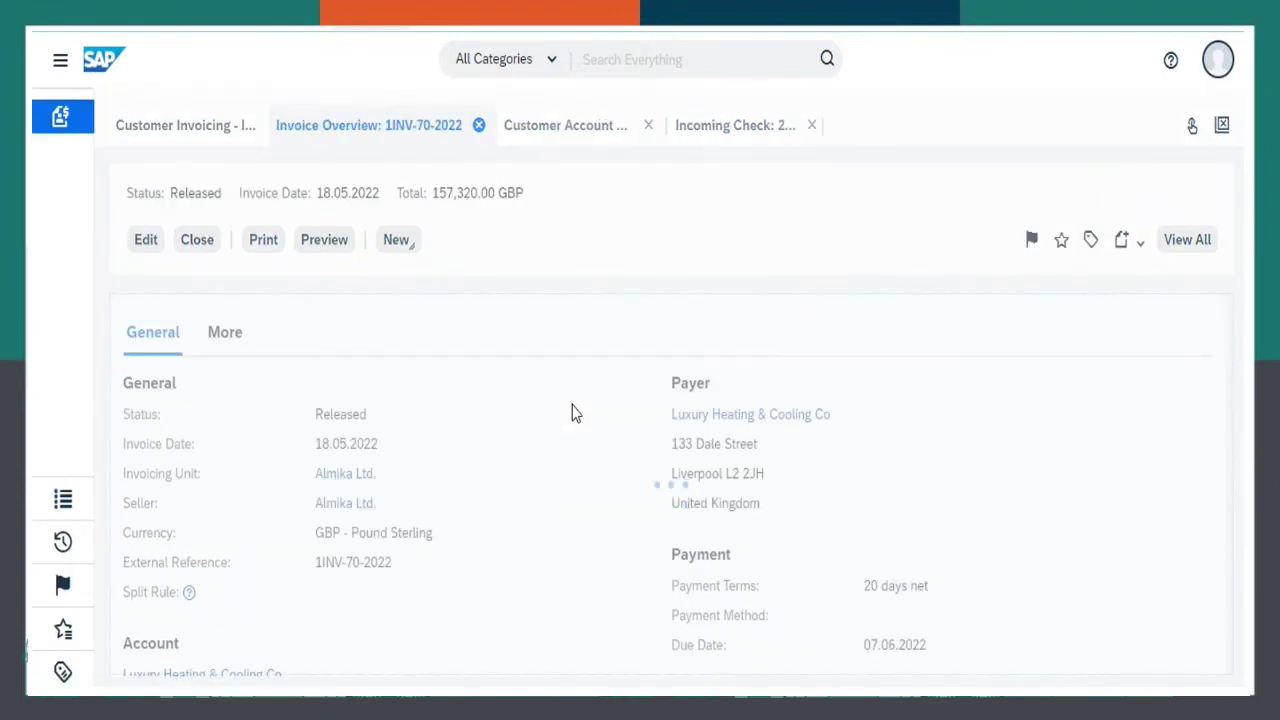
- Show the invoice's Document Flow down to Clearing 601 and Payment Allocation 71
click(1203, 248)
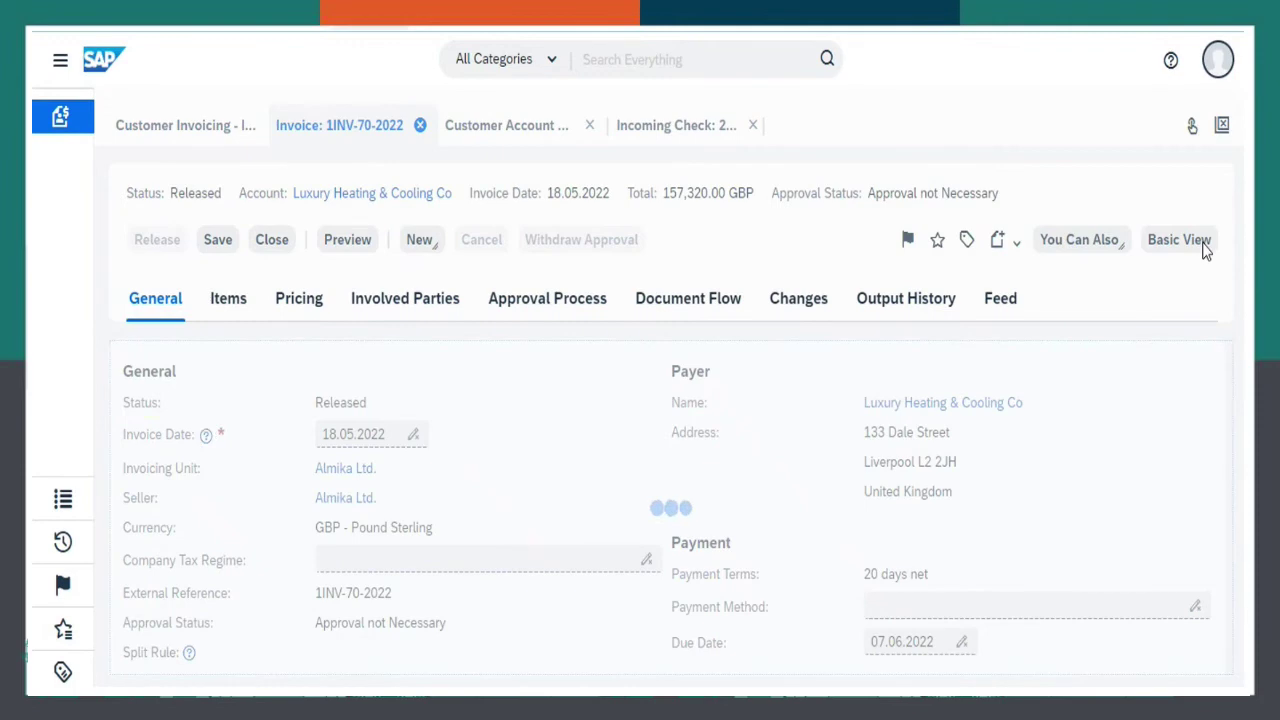
click(687, 303)
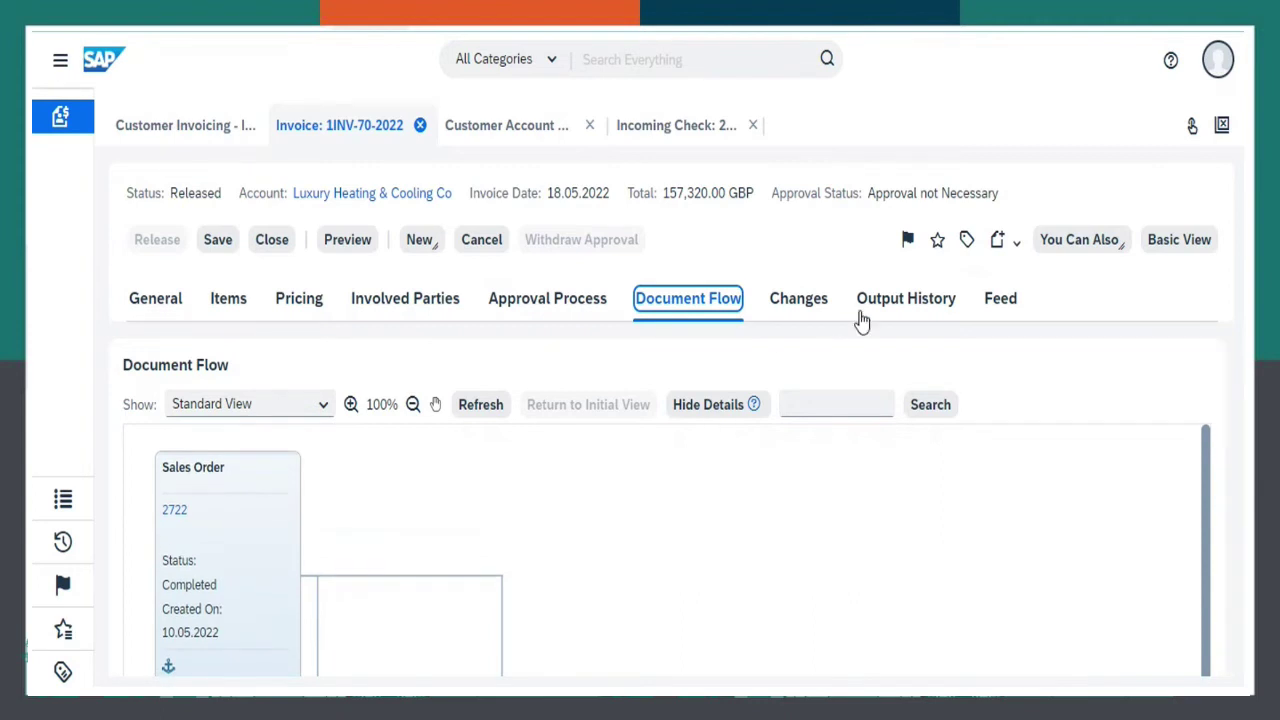
scroll(1210, 505, down, 1)
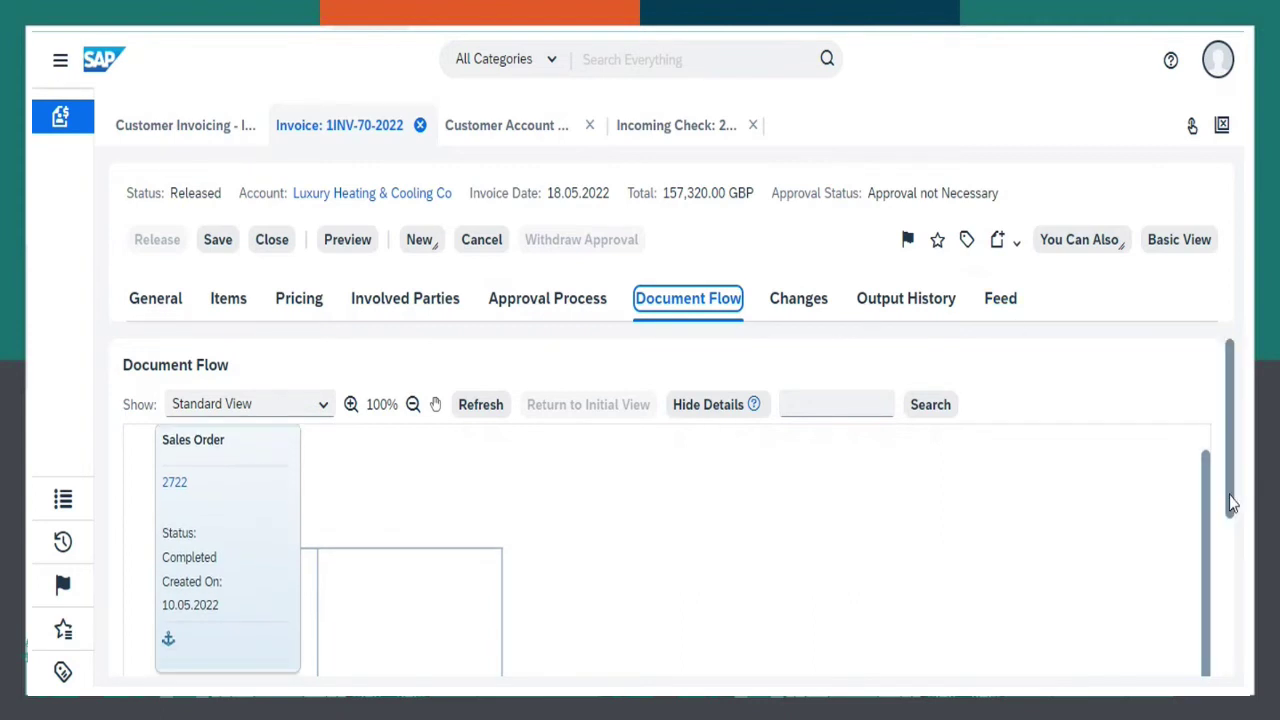
scroll(1232, 515, down, 5)
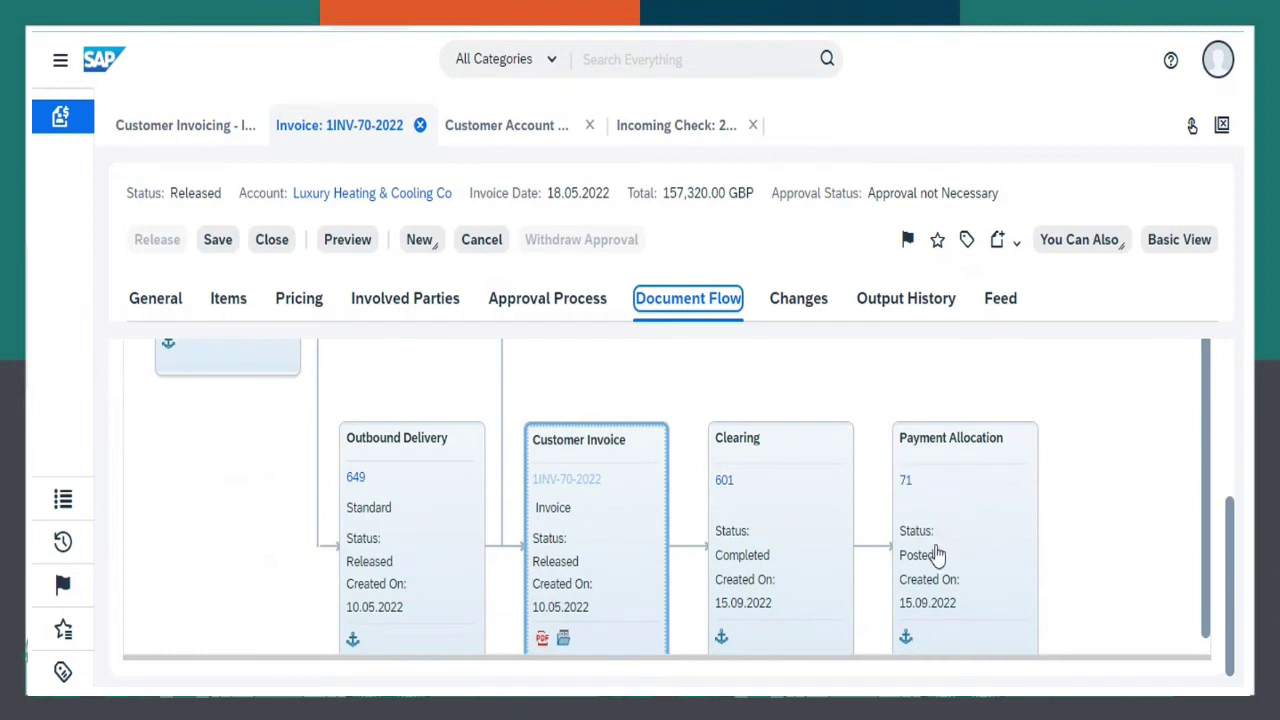
scroll(1134, 527, down, 1)
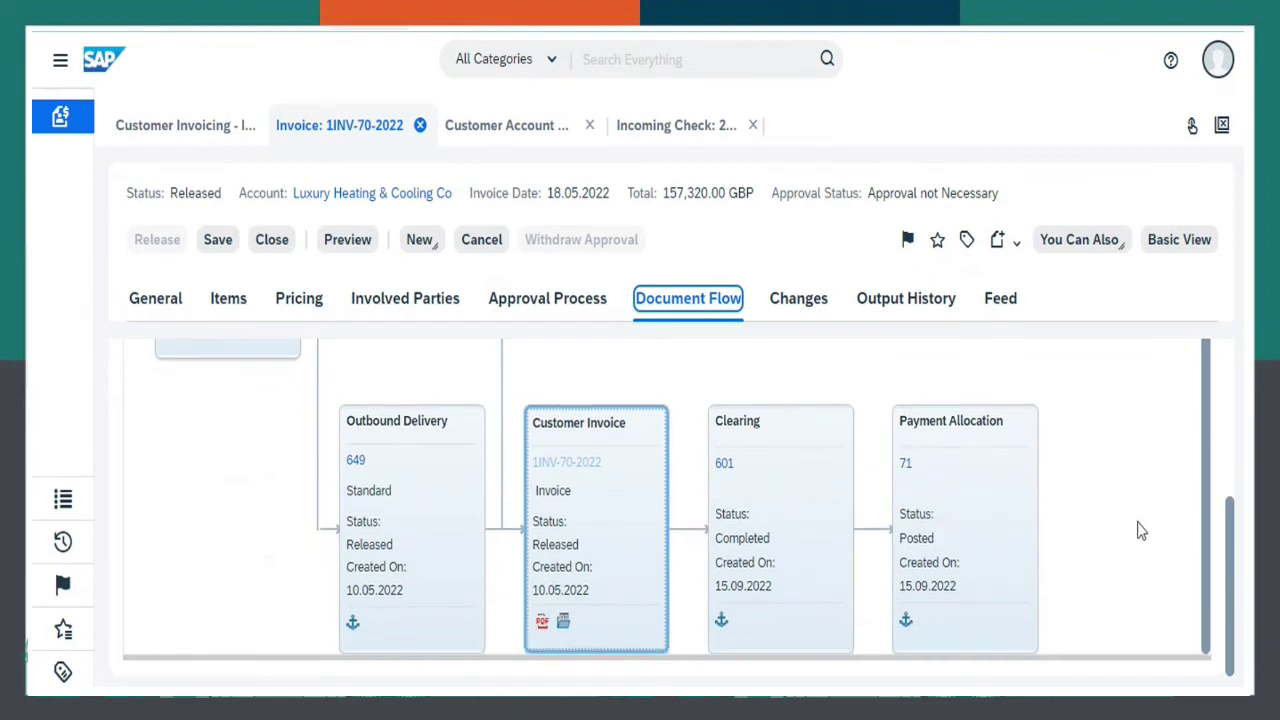
- Open Payment Allocation 71 in View All and scroll to its accounting data
click(905, 470)
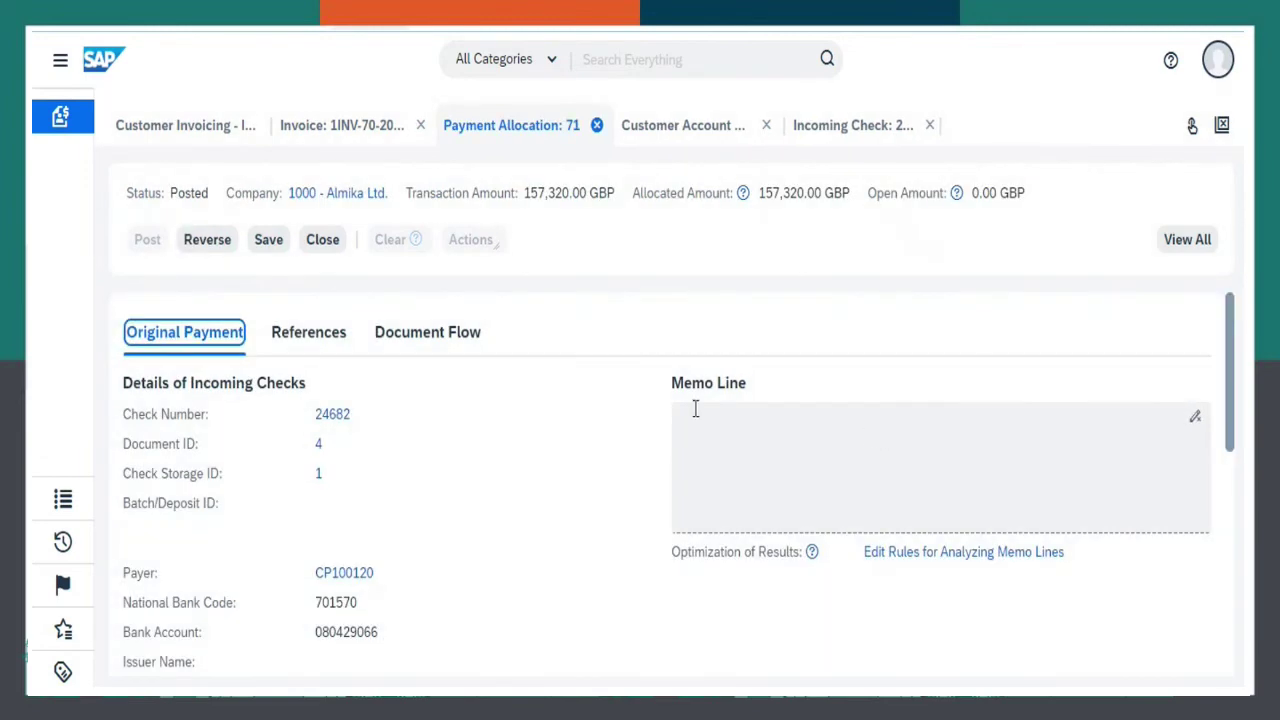
scroll(577, 466, down, 4)
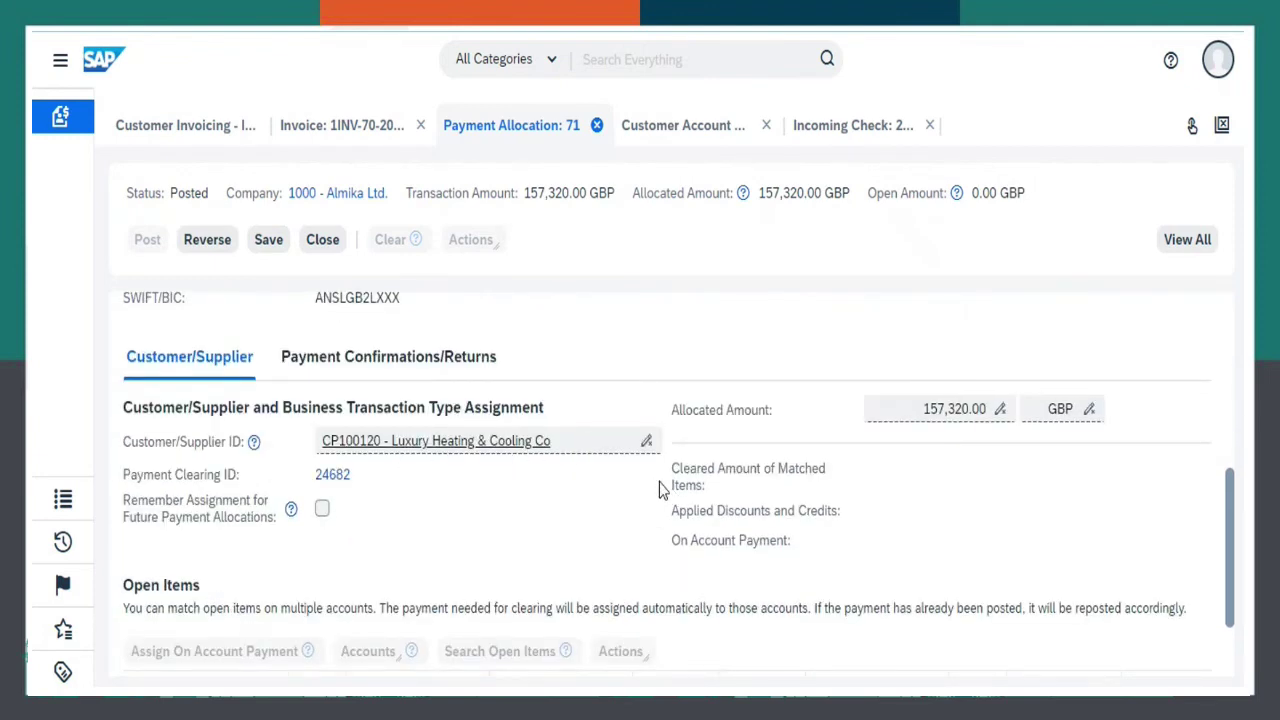
scroll(645, 515, up, 2)
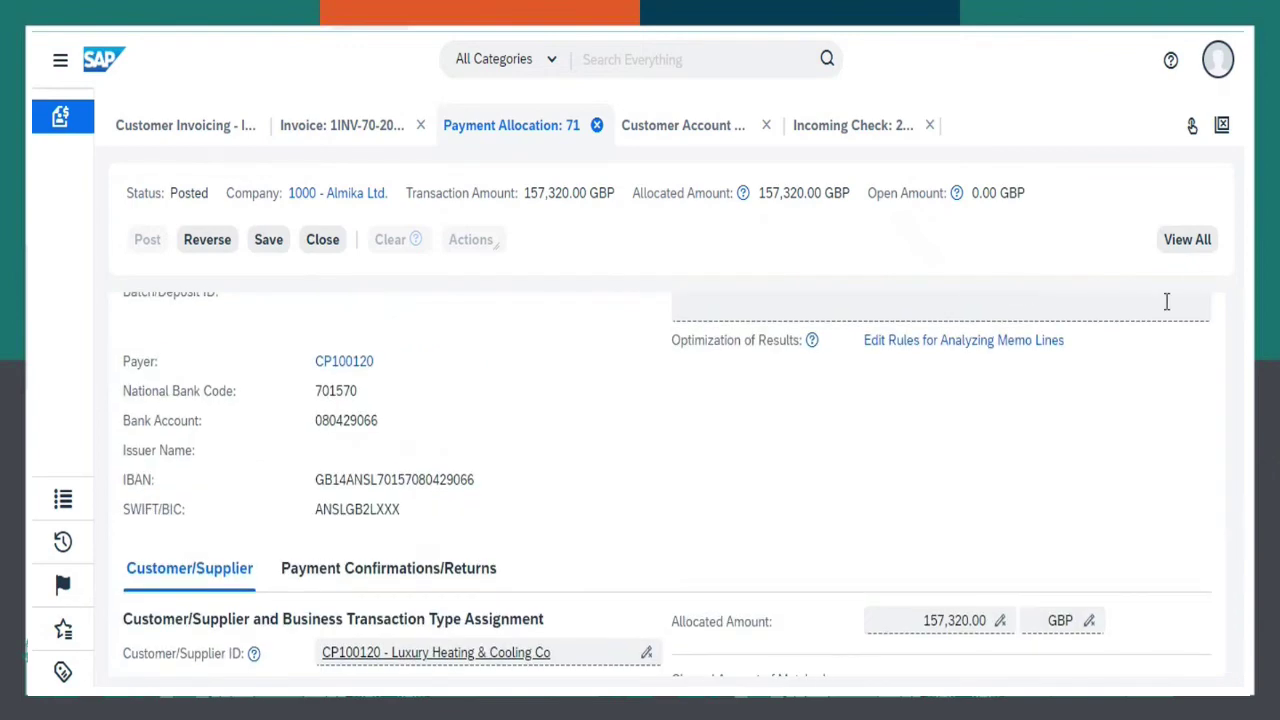
click(1185, 243)
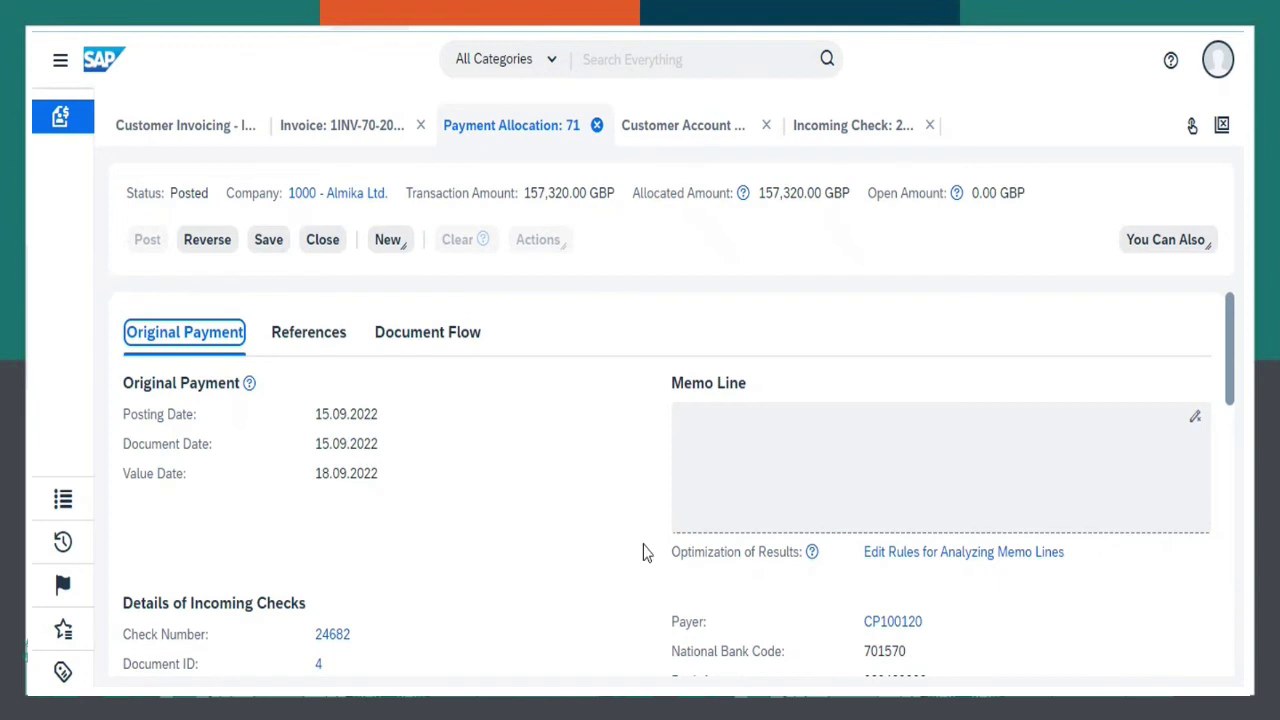
scroll(645, 553, down, 5)
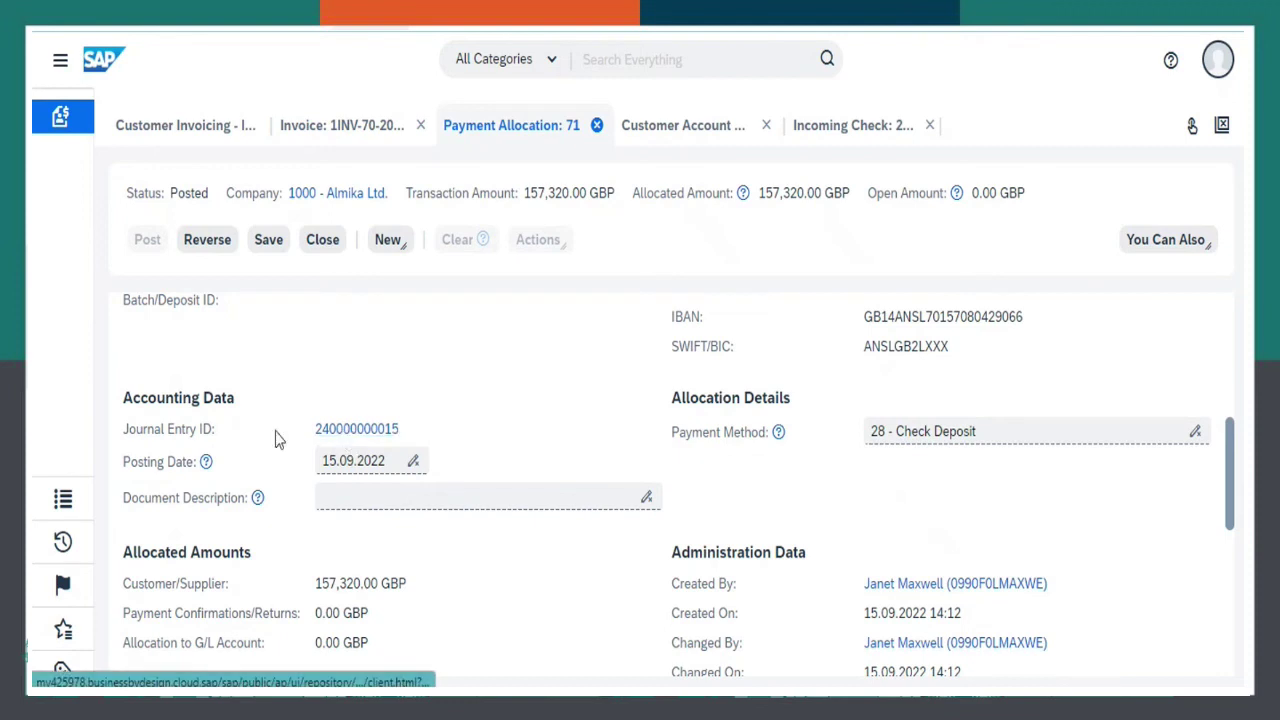
click(357, 430)
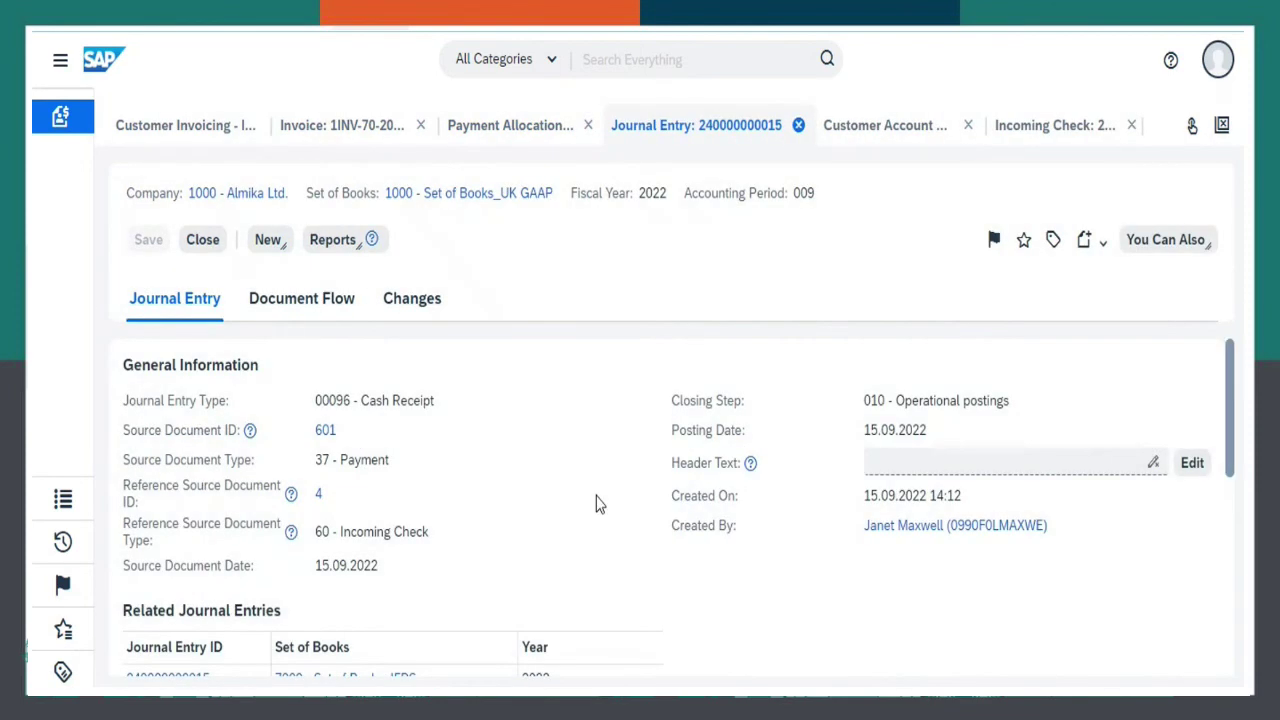
scroll(594, 503, down, 5)
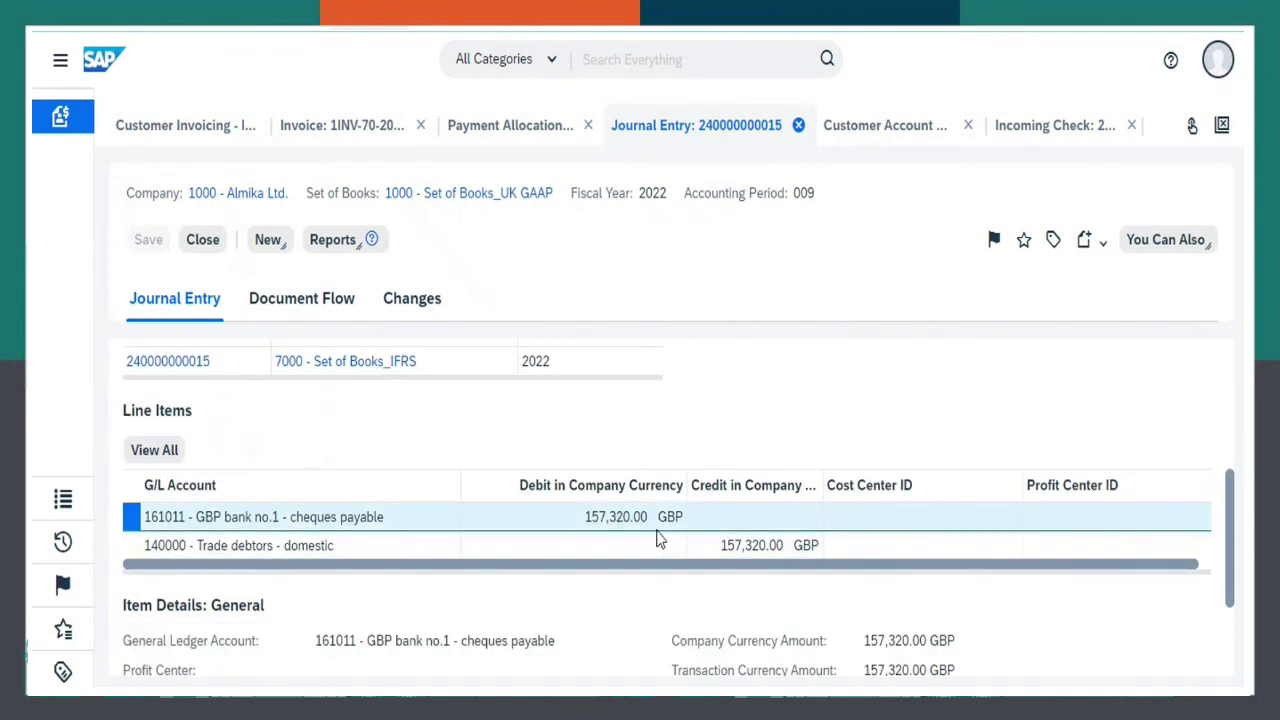